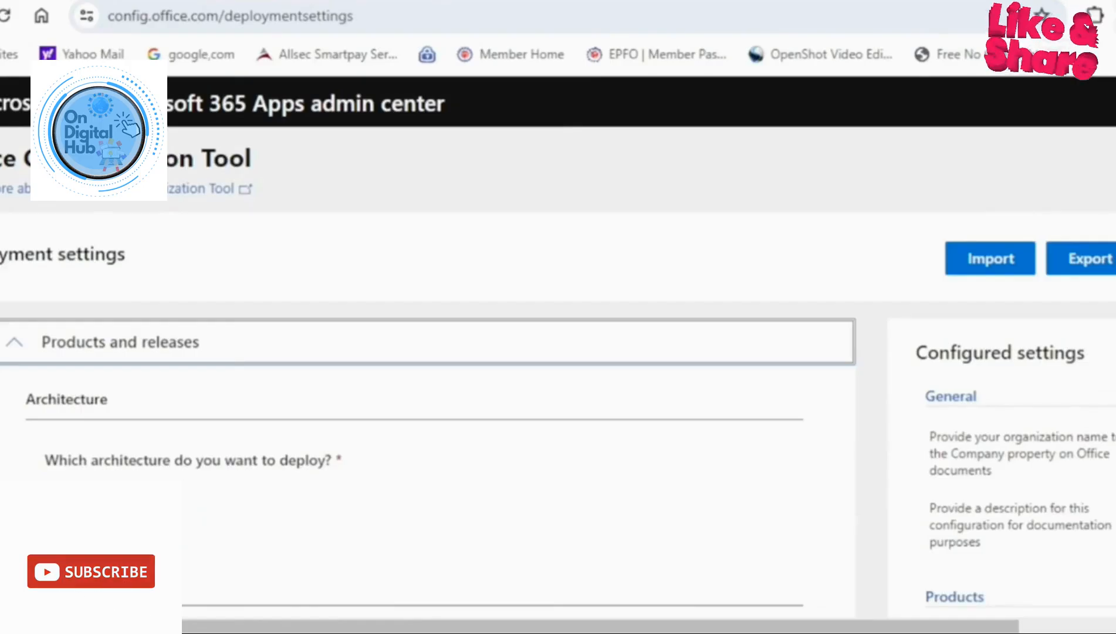
# Choose Office LTSC Professional Plus 2021 - Volume License as the Office suite to deploy.
pyautogui.scroll(-5, 429, 464)
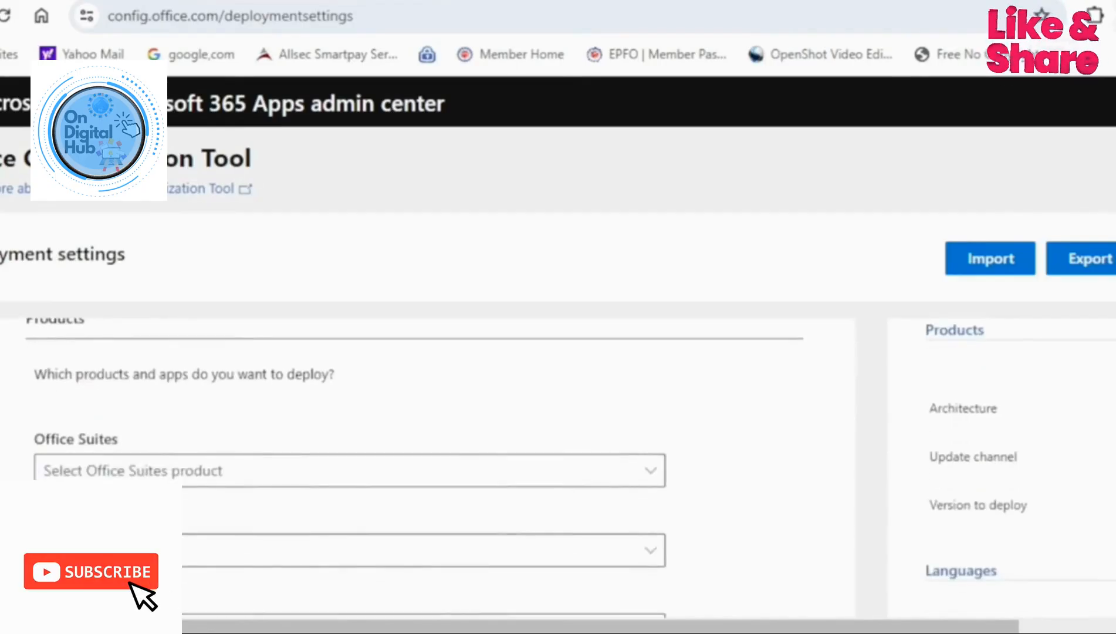
pyautogui.scroll(-2, 429, 464)
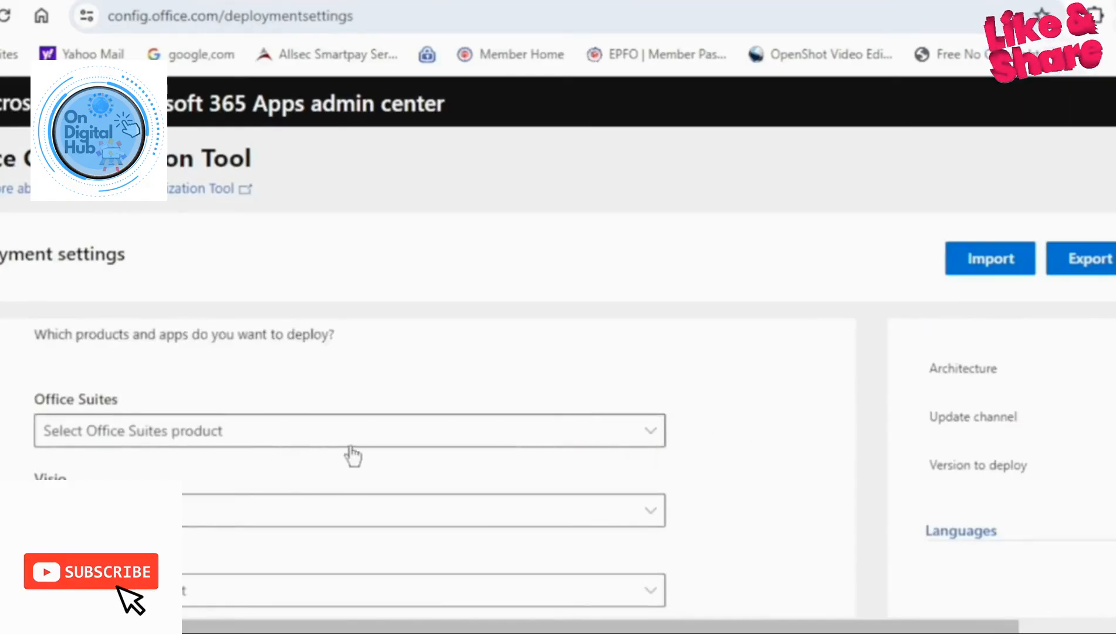
pyautogui.click(369, 438)
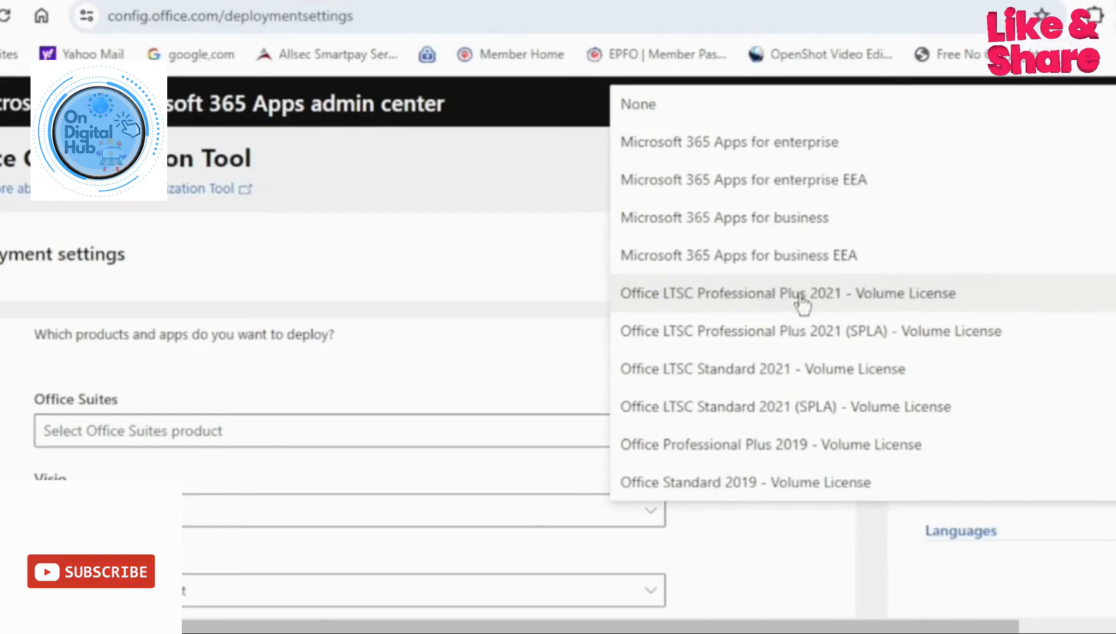
pyautogui.click(765, 296)
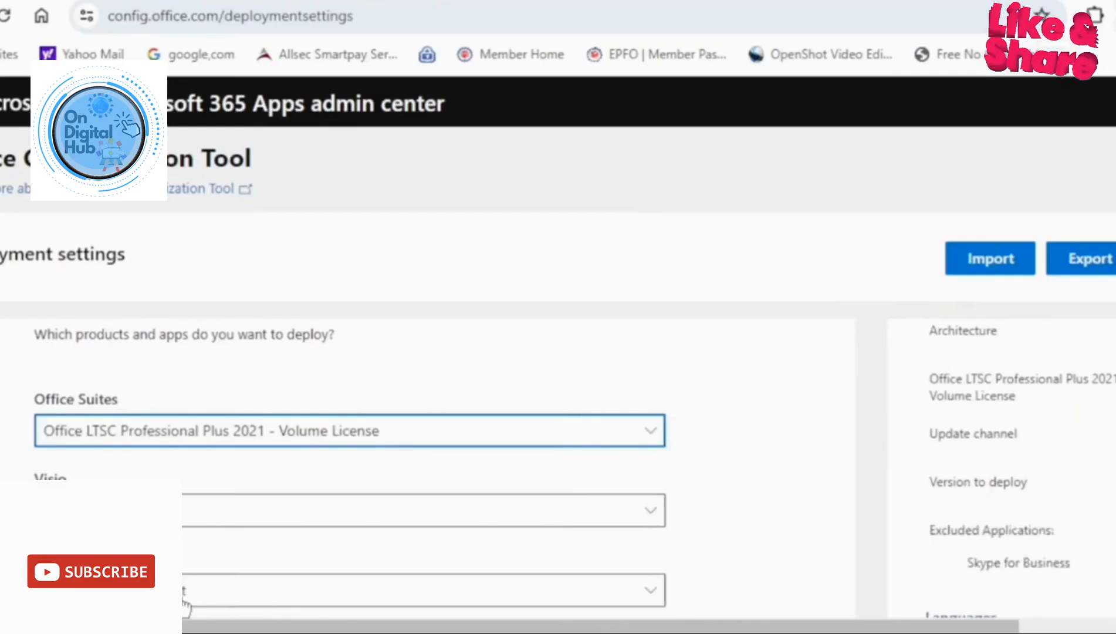
# Add Office 365 Access runtime as the additional product, leaving Visio and Project unselected.
pyautogui.scroll(-2, 411, 469)
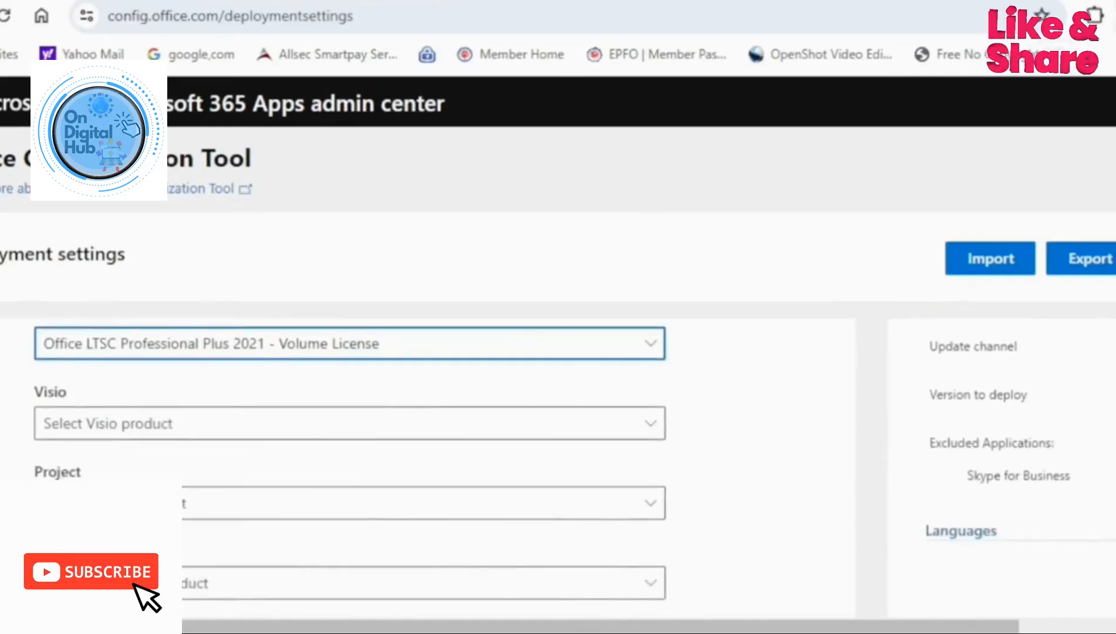
pyautogui.scroll(-1, 574, 467)
pyautogui.scroll(-2, 410, 469)
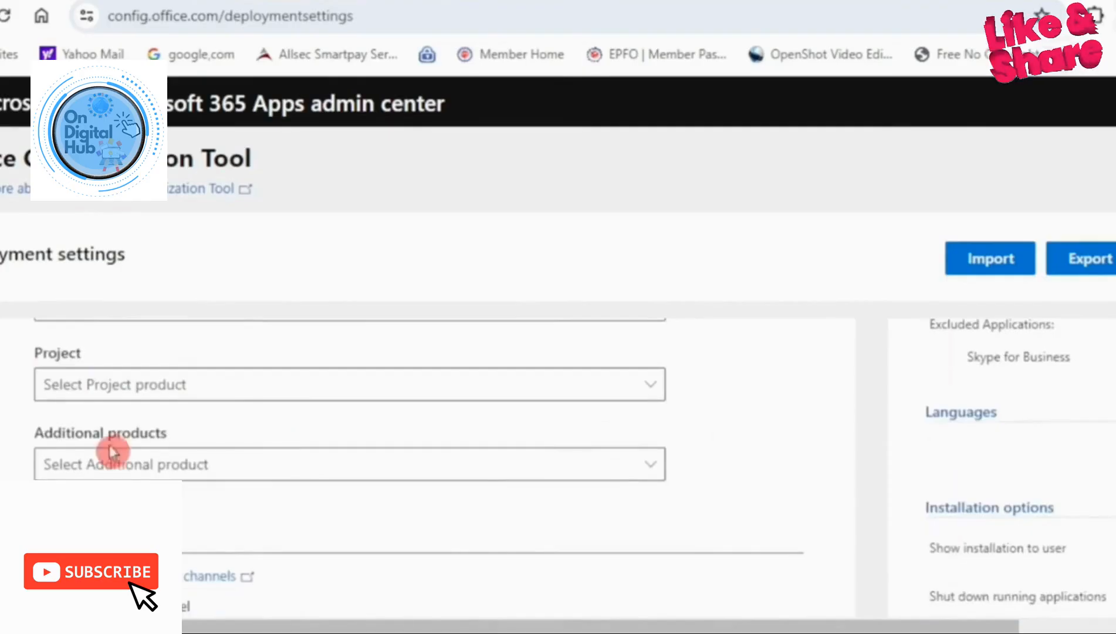
pyautogui.click(229, 469)
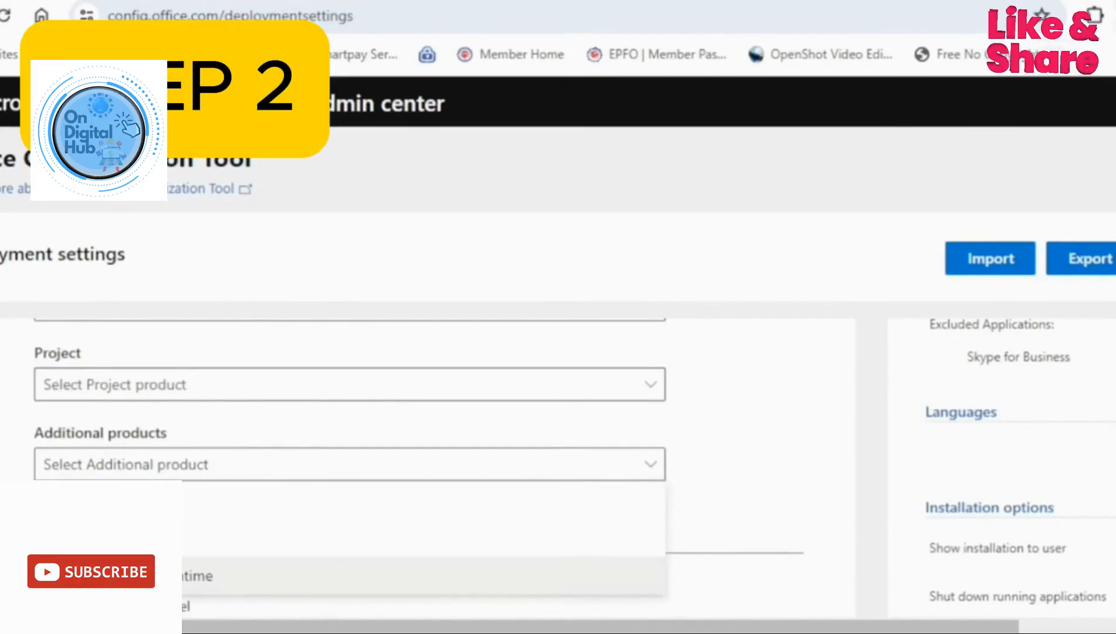
pyautogui.click(135, 581)
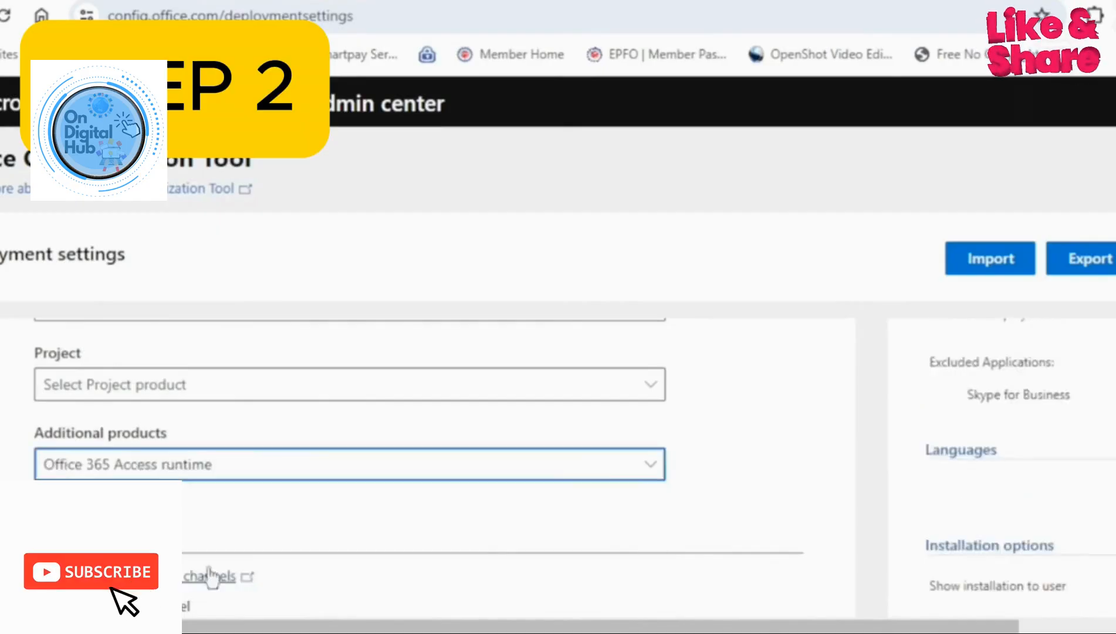
pyautogui.click(186, 527)
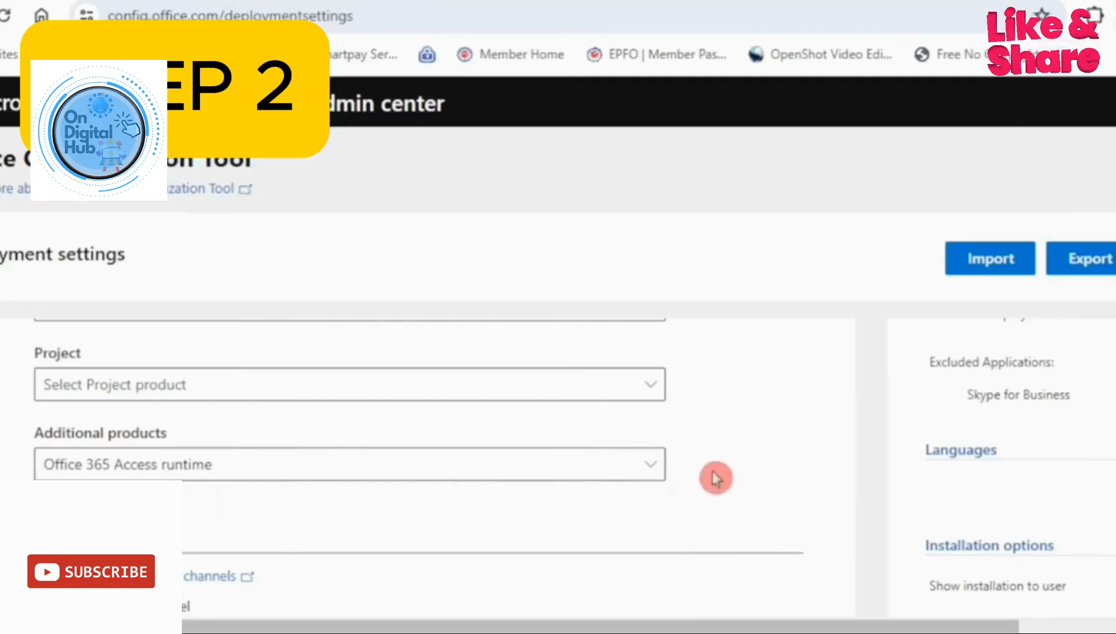
# Set the version to deploy to 2108 14332.20624 for the selected update channel.
pyautogui.scroll(-3, 739, 478)
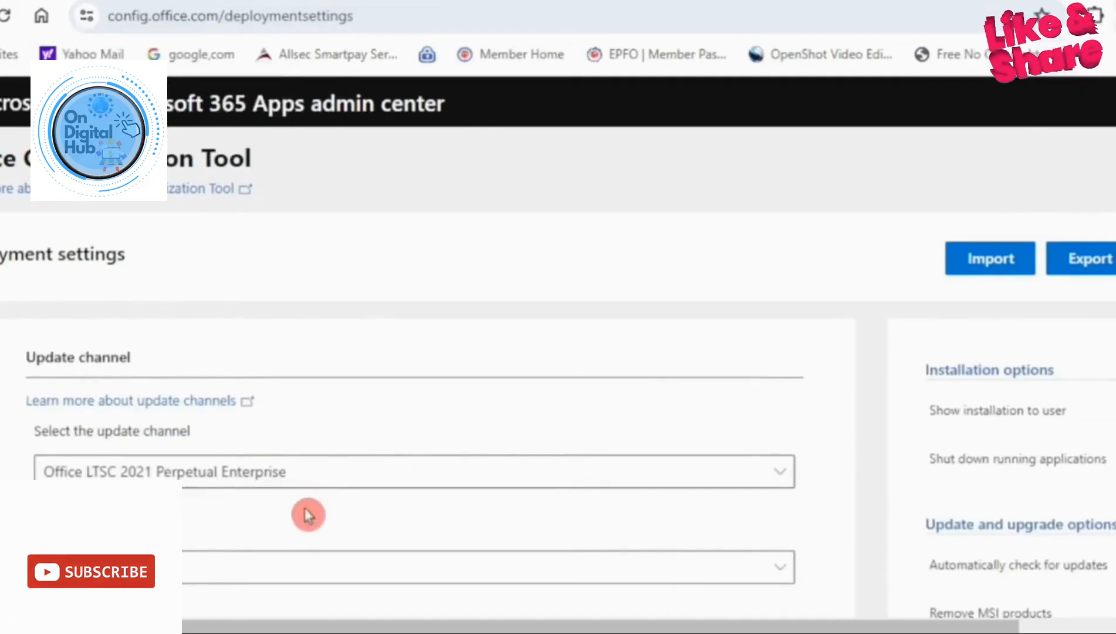
pyautogui.scroll(-3, 308, 515)
pyautogui.click(225, 403)
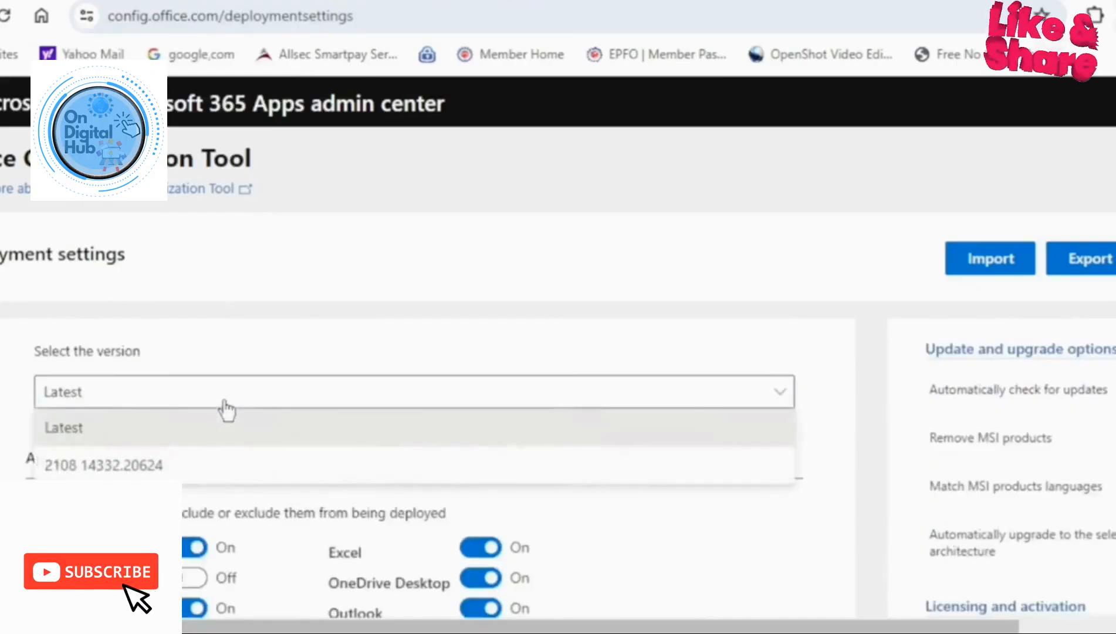
pyautogui.click(170, 466)
pyautogui.click(365, 461)
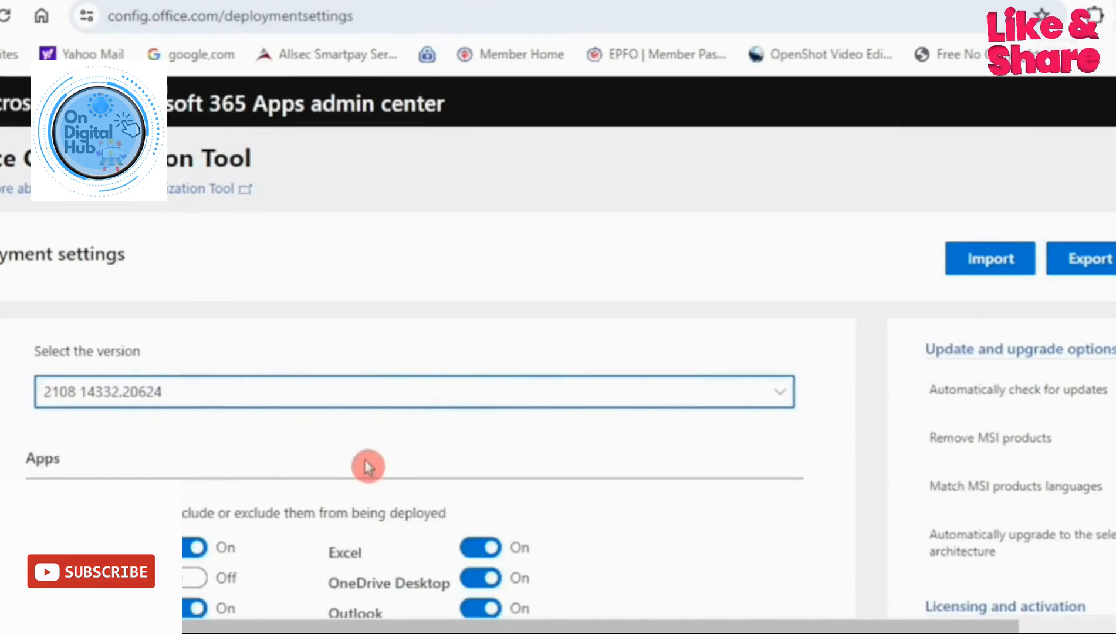
# Exclude OneNote, OneDrive Desktop and Publisher from the apps being deployed.
pyautogui.scroll(-3, 366, 463)
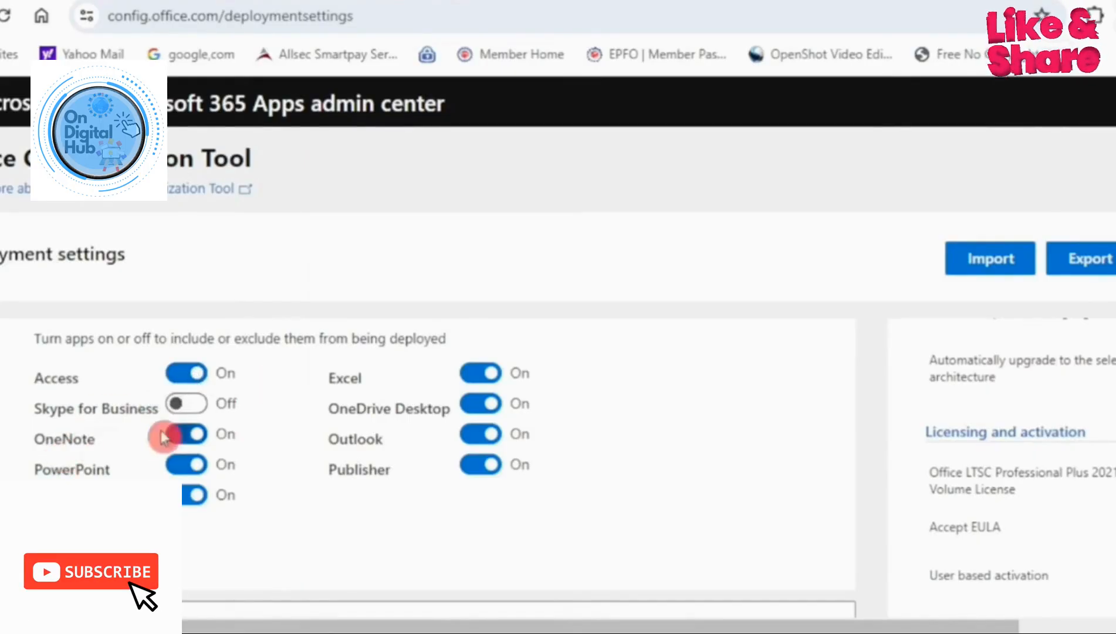
pyautogui.click(178, 437)
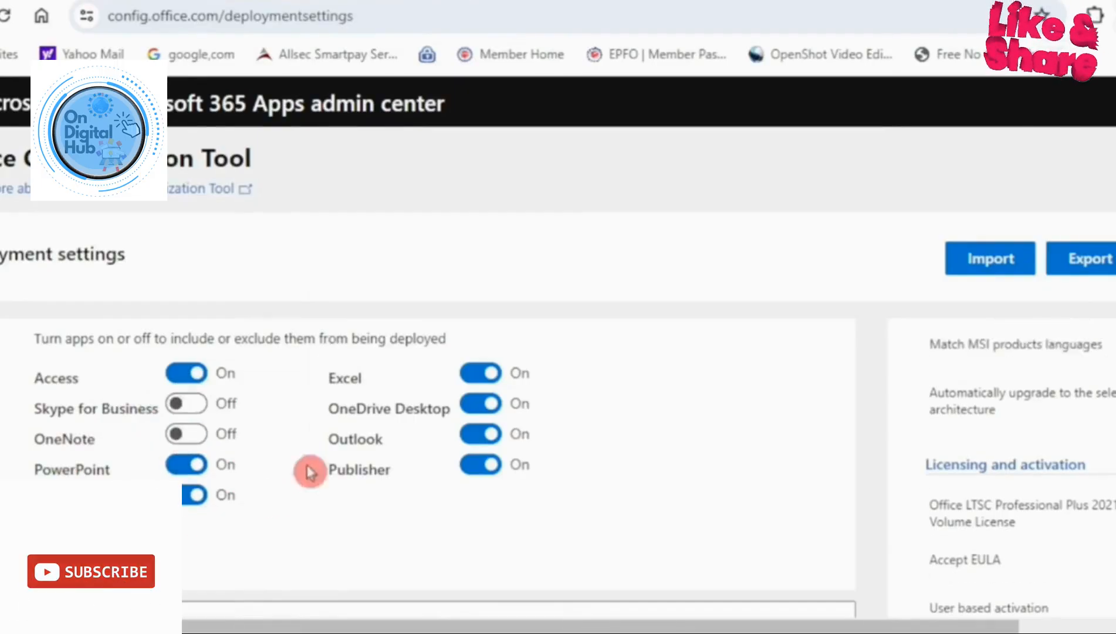
pyautogui.click(480, 403)
pyautogui.click(480, 464)
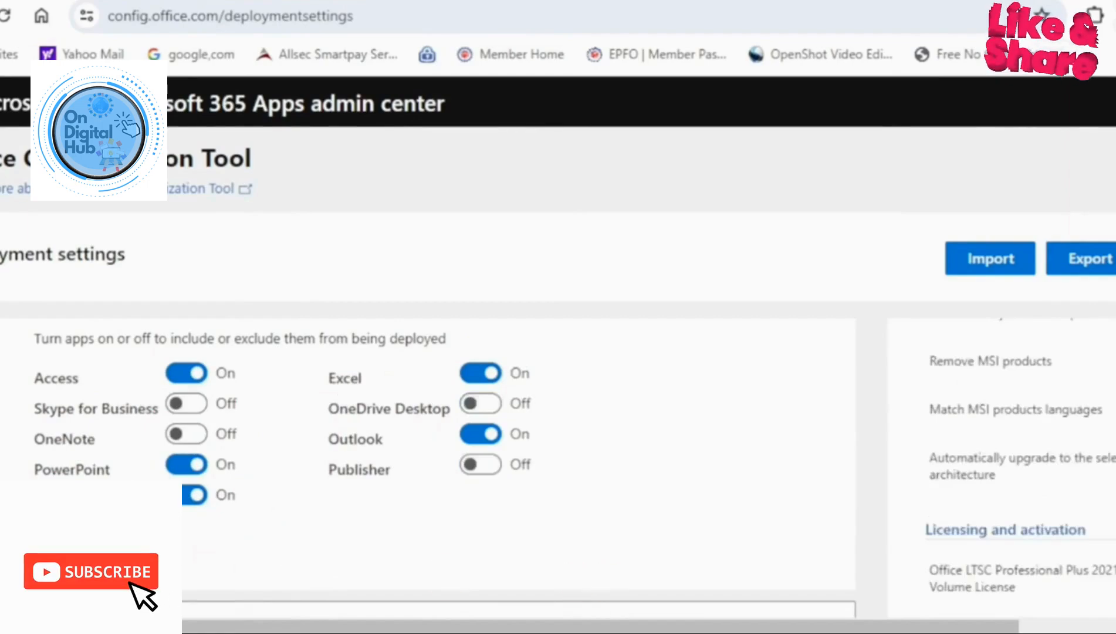
# Set the primary language to English (United States) without additional languages or proofing tools, and continue to the installation settings.
pyautogui.click(67, 550)
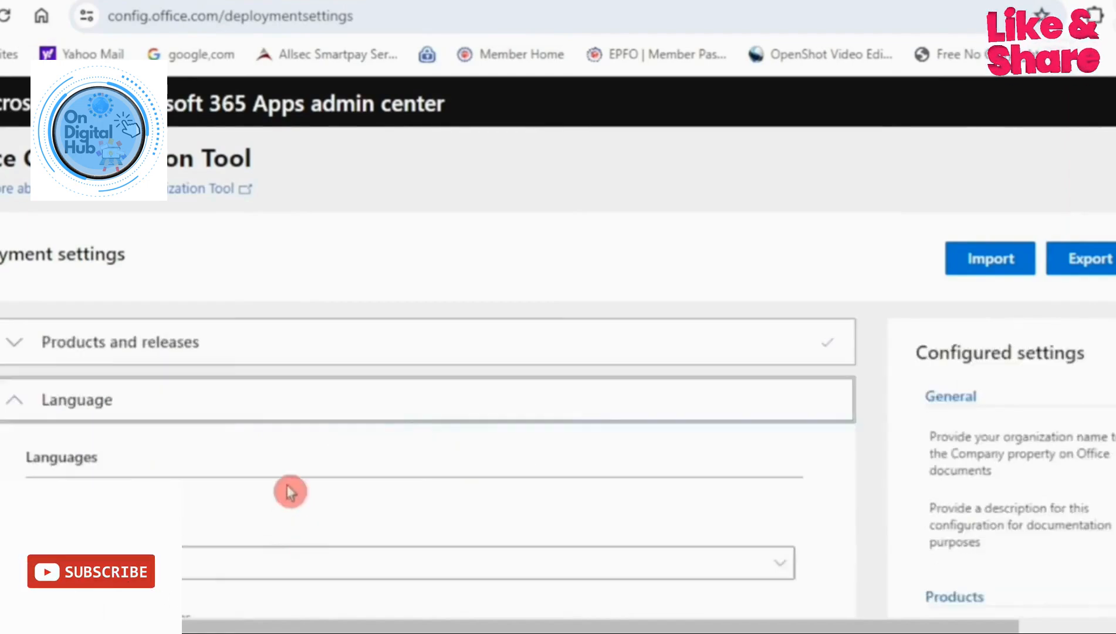
pyautogui.click(179, 468)
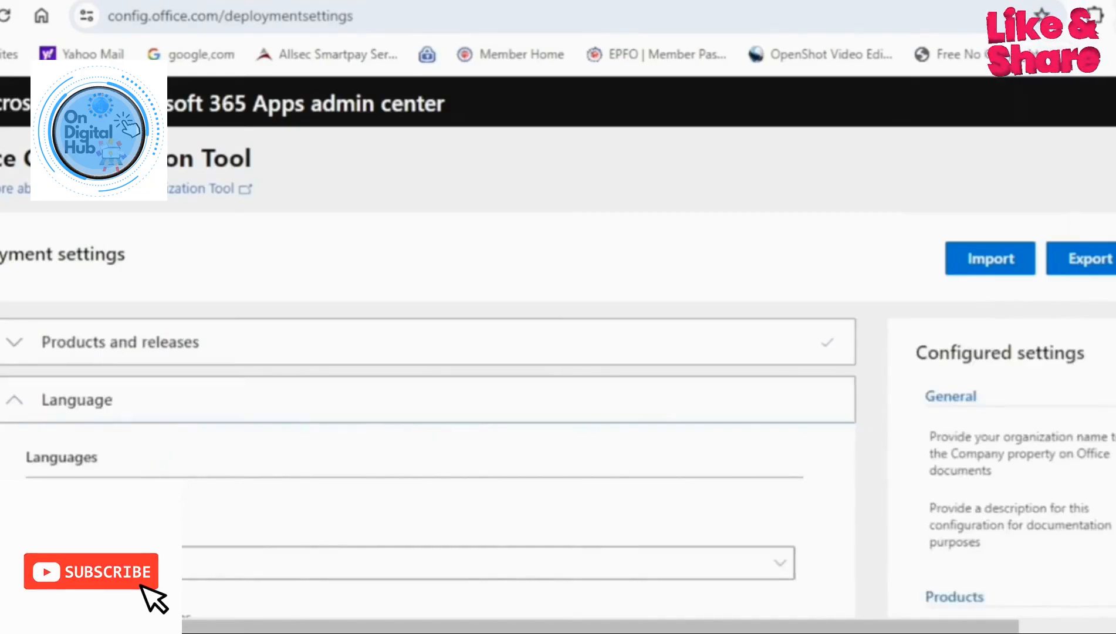
pyautogui.click(161, 562)
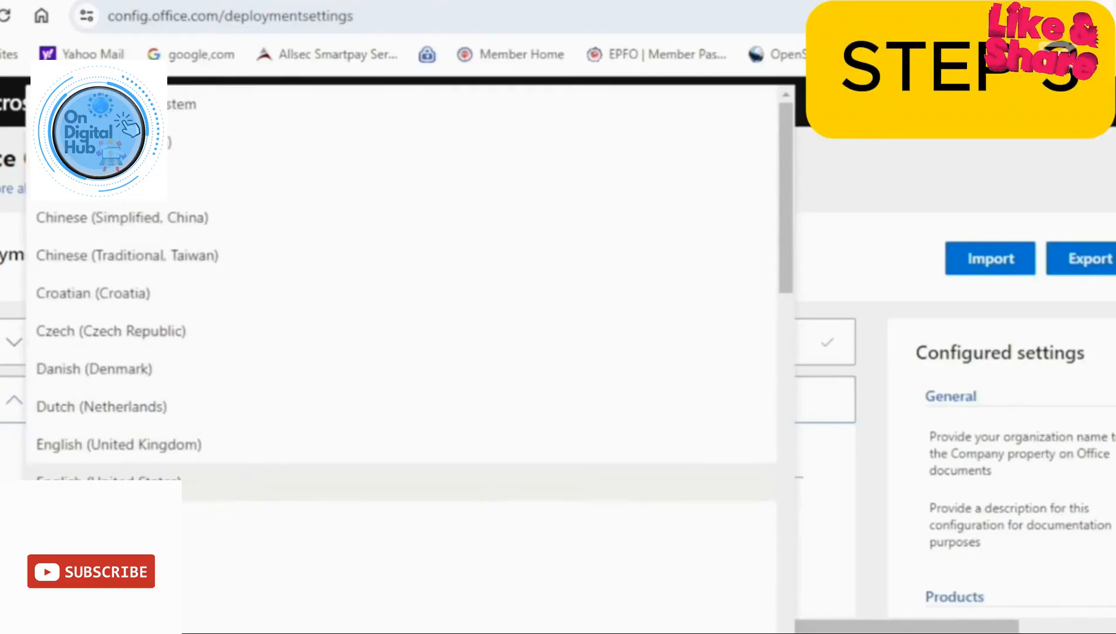
pyautogui.click(117, 487)
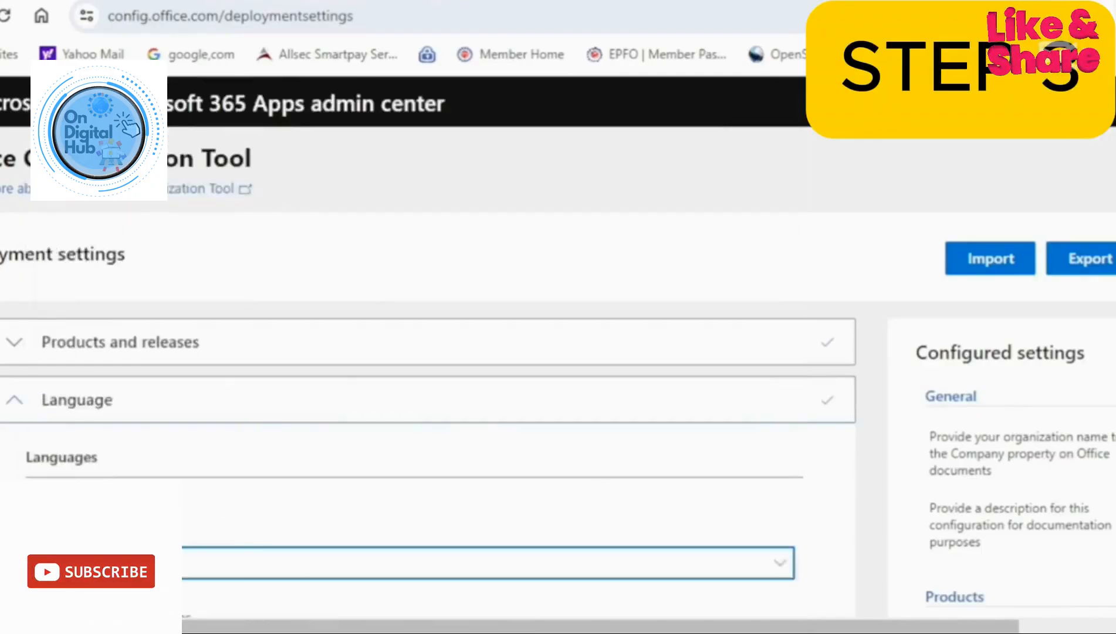
pyautogui.scroll(-3, 428, 469)
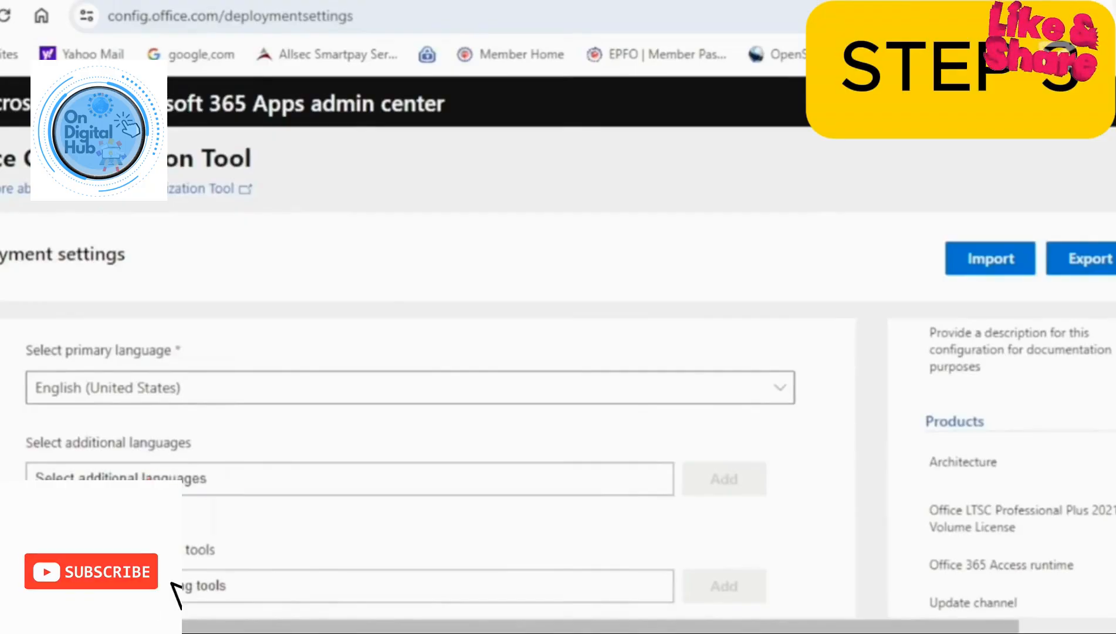
pyautogui.scroll(-3, 440, 470)
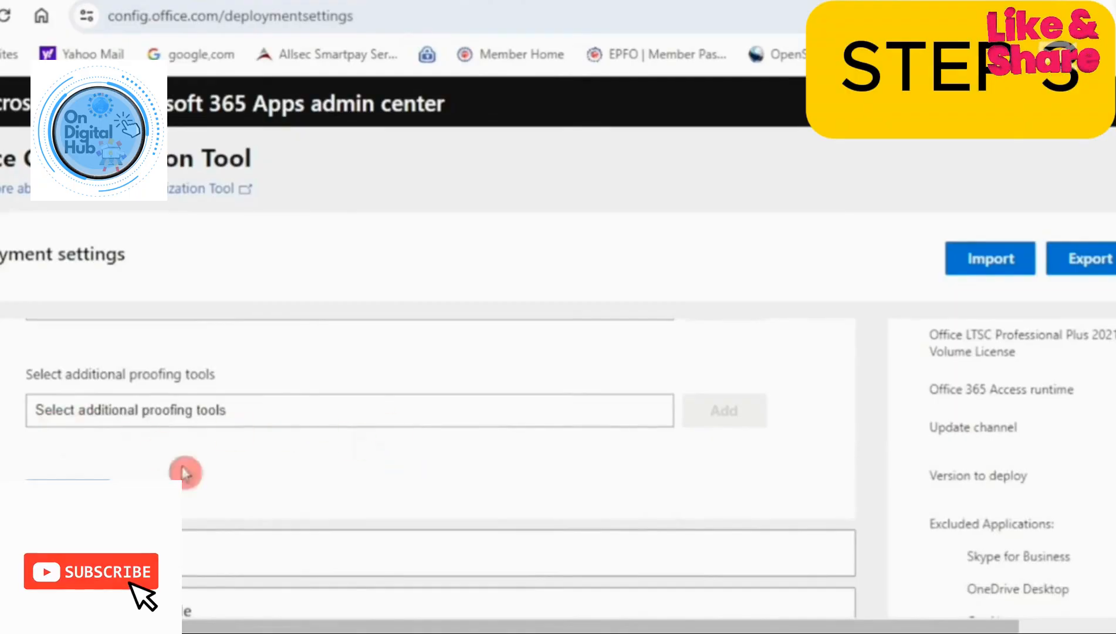
pyautogui.click(272, 516)
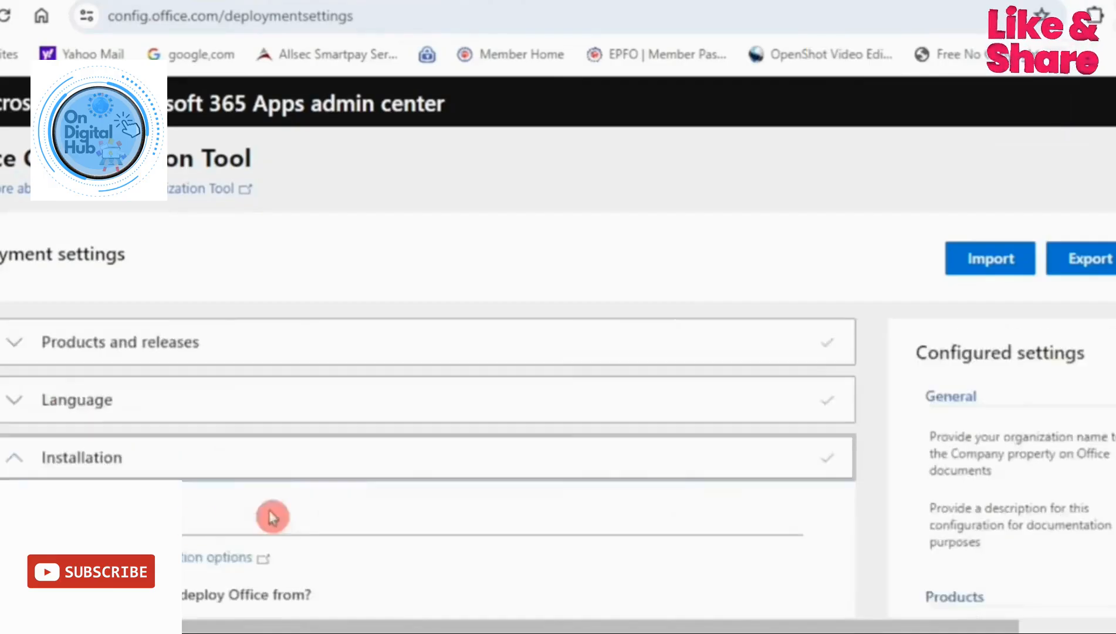
# Continue past the installation settings and turn off uninstalling MSI versions of Office, including Visio and Project, in the upgrade options.
pyautogui.scroll(-5, 250, 538)
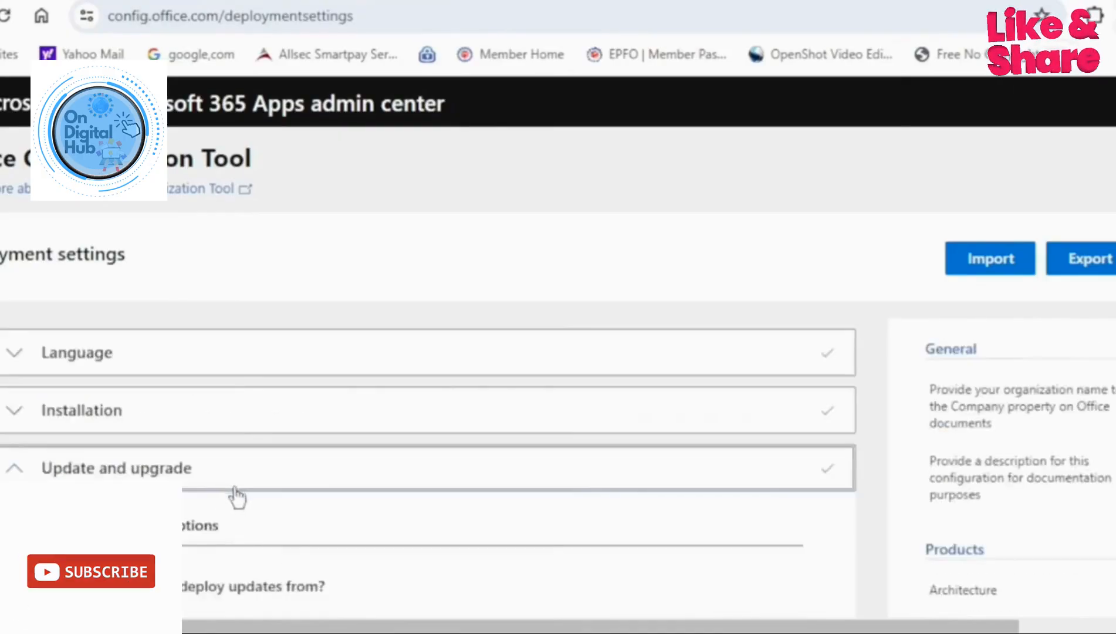
pyautogui.scroll(-2, 229, 504)
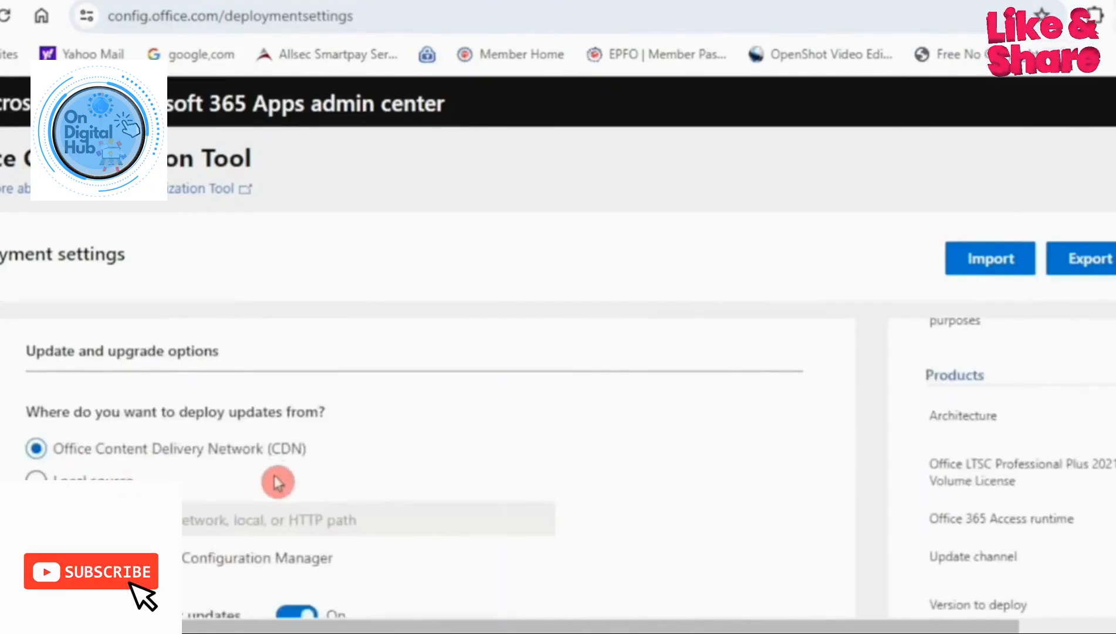
pyautogui.scroll(-6, 271, 487)
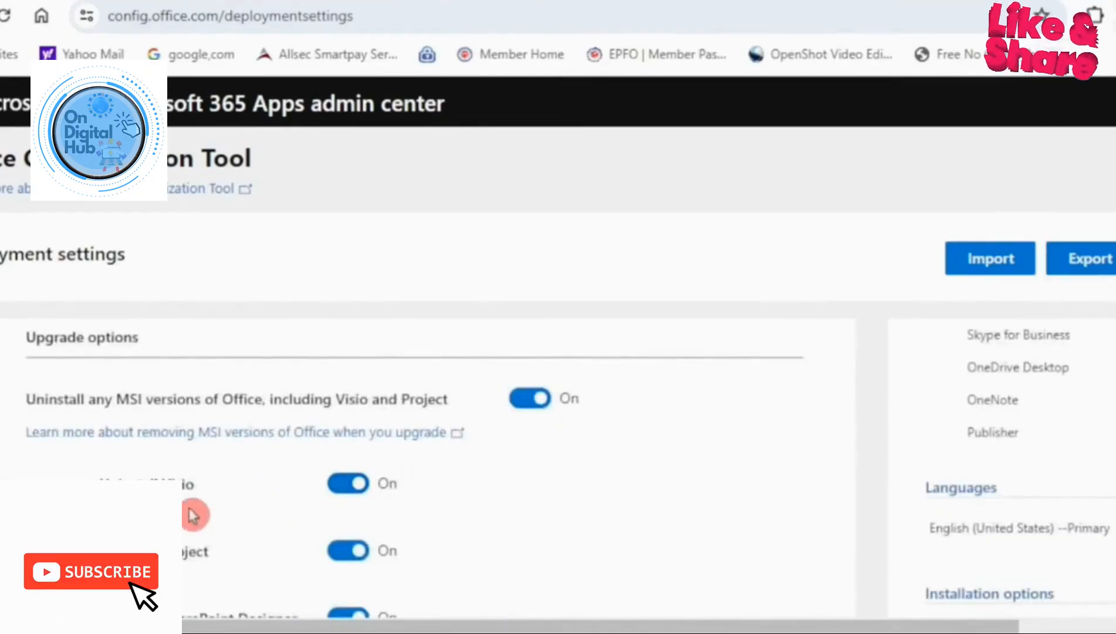
pyautogui.scroll(-3, 514, 521)
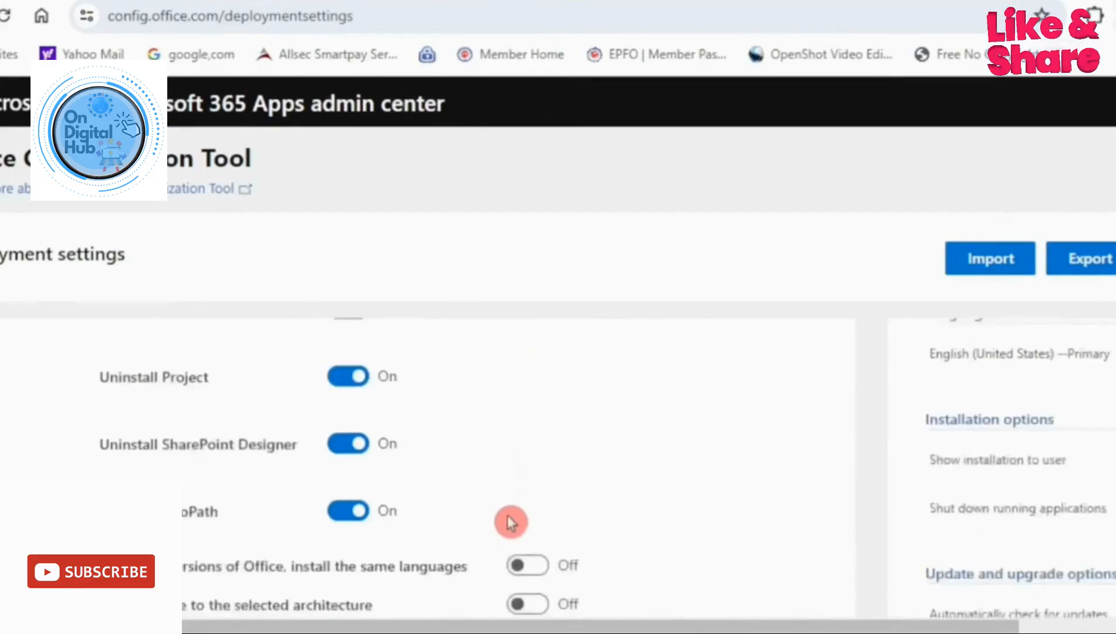
pyautogui.scroll(3, 509, 518)
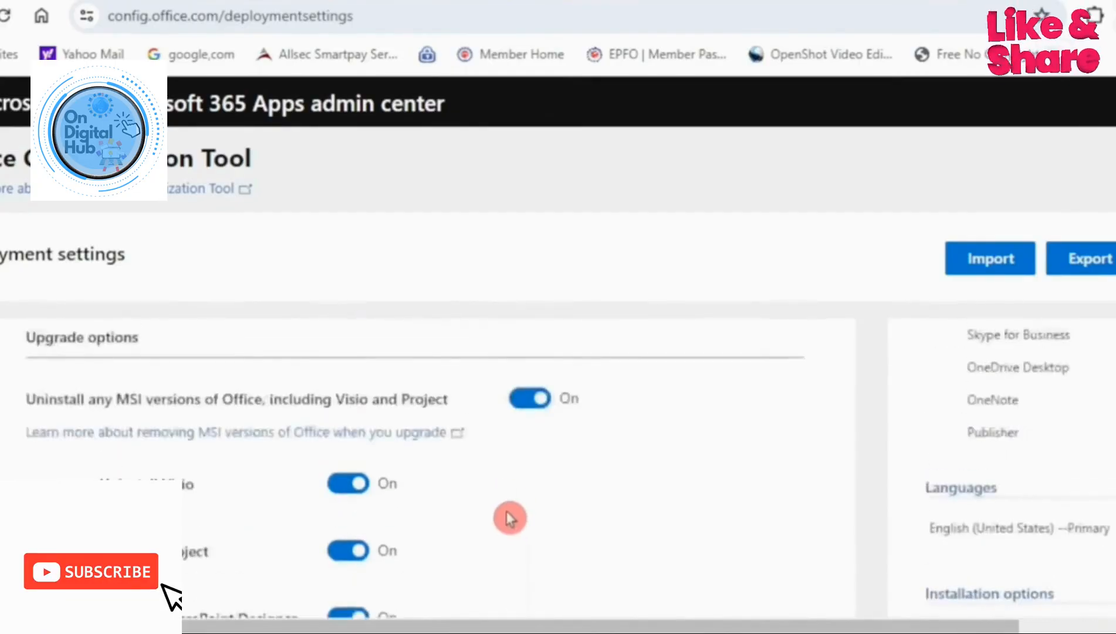
pyautogui.click(520, 404)
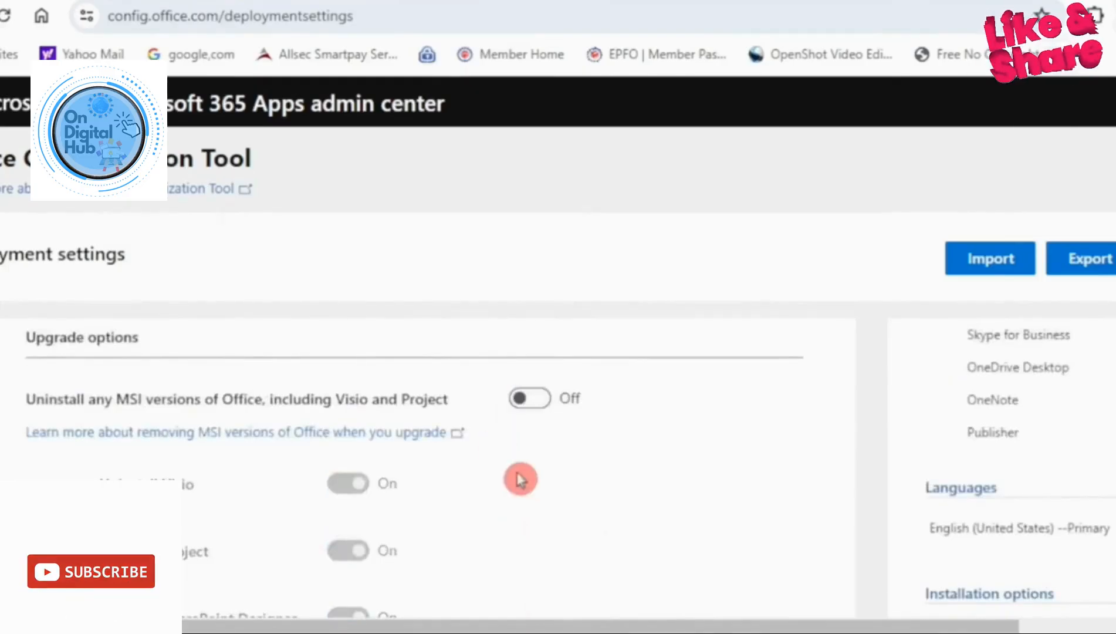
# Continue to the licensing and activation settings and turn on automatic acceptance of the EULA.
pyautogui.scroll(-5, 520, 479)
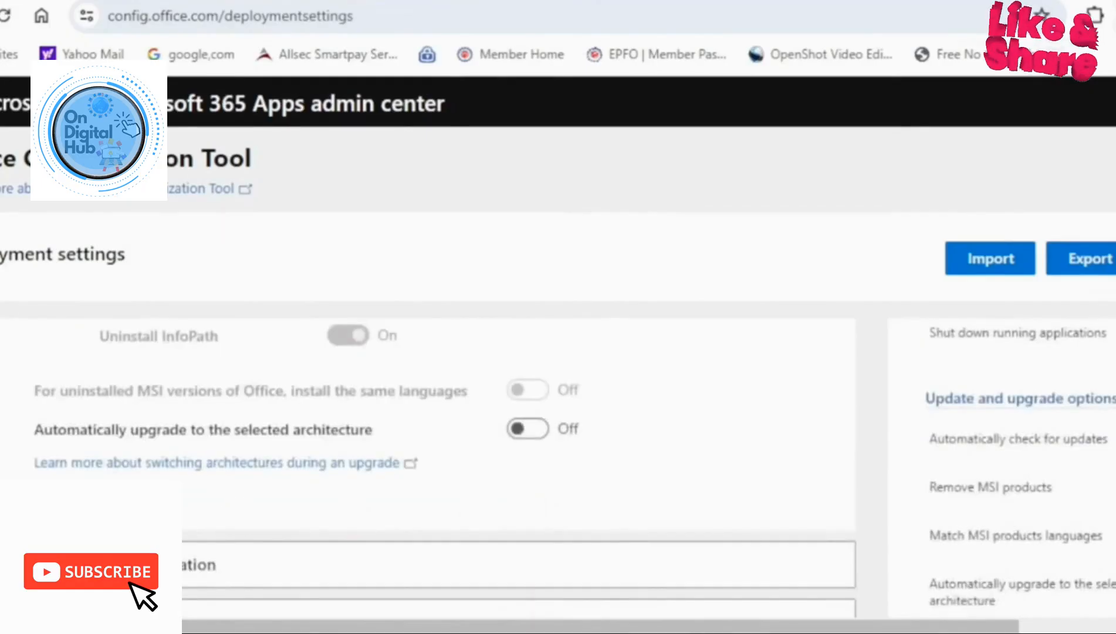
pyautogui.scroll(-6, 597, 514)
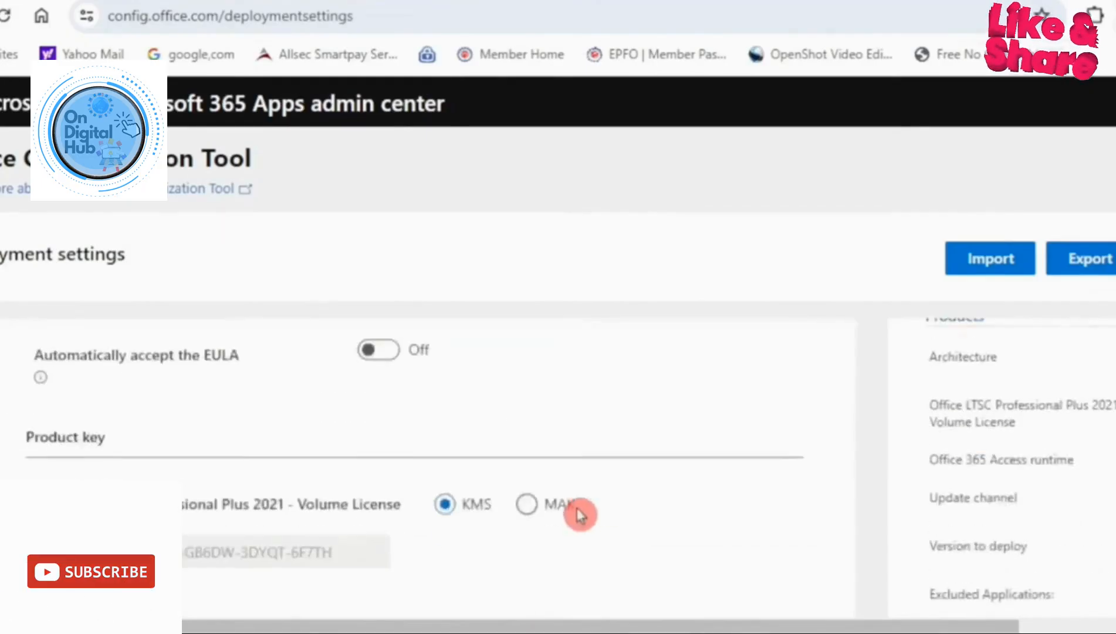
pyautogui.click(384, 350)
pyautogui.scroll(-4, 331, 455)
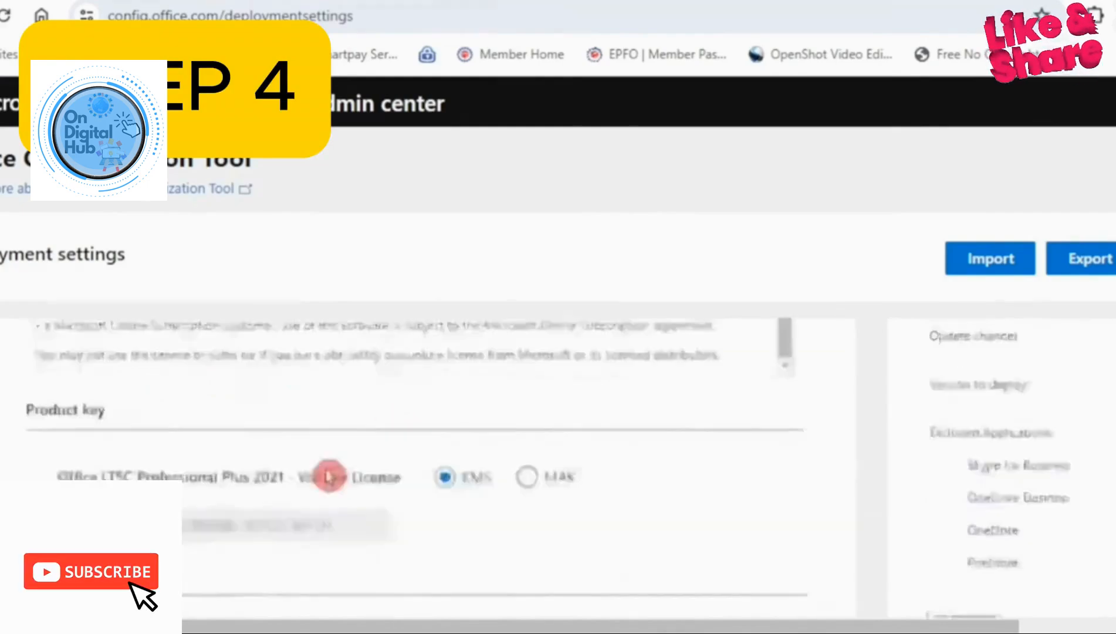
pyautogui.scroll(3, 326, 478)
pyautogui.scroll(-3, 326, 478)
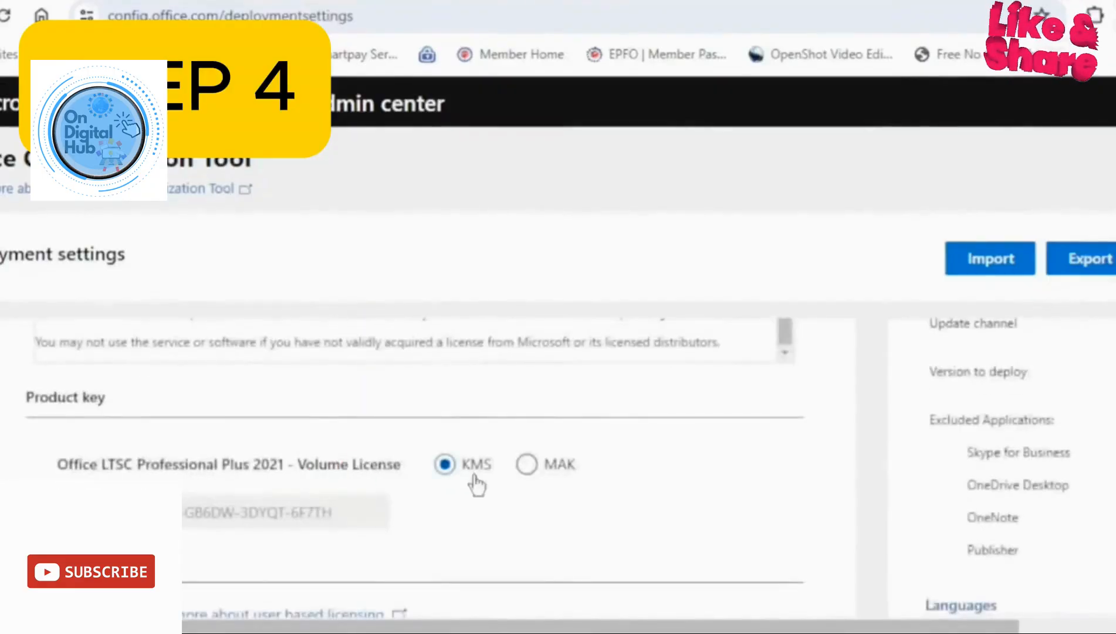
pyautogui.click(527, 465)
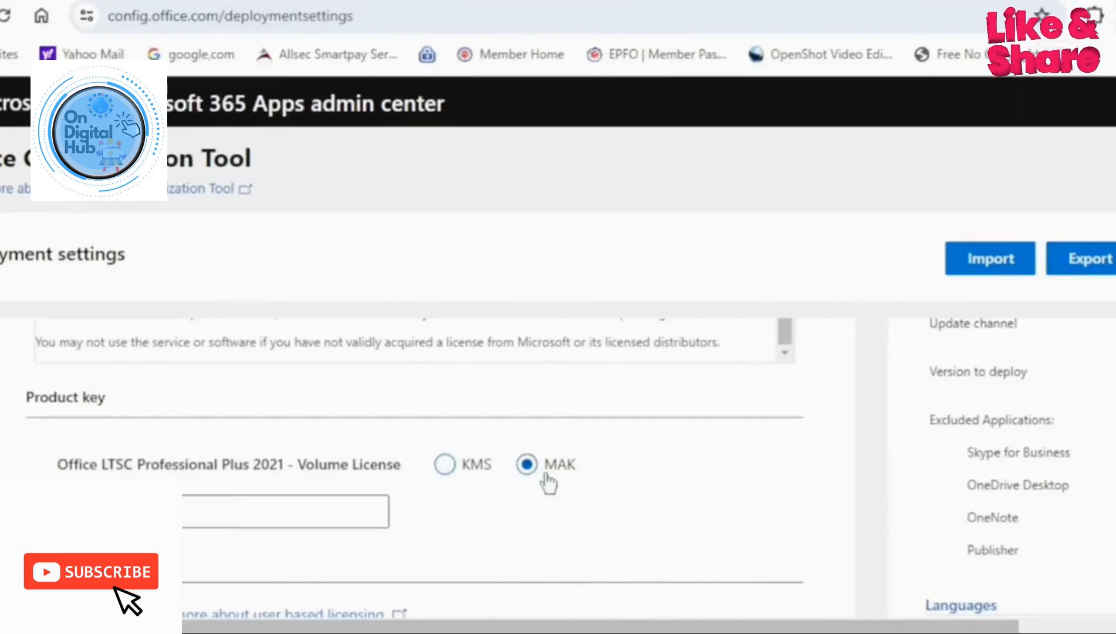
pyautogui.click(295, 508)
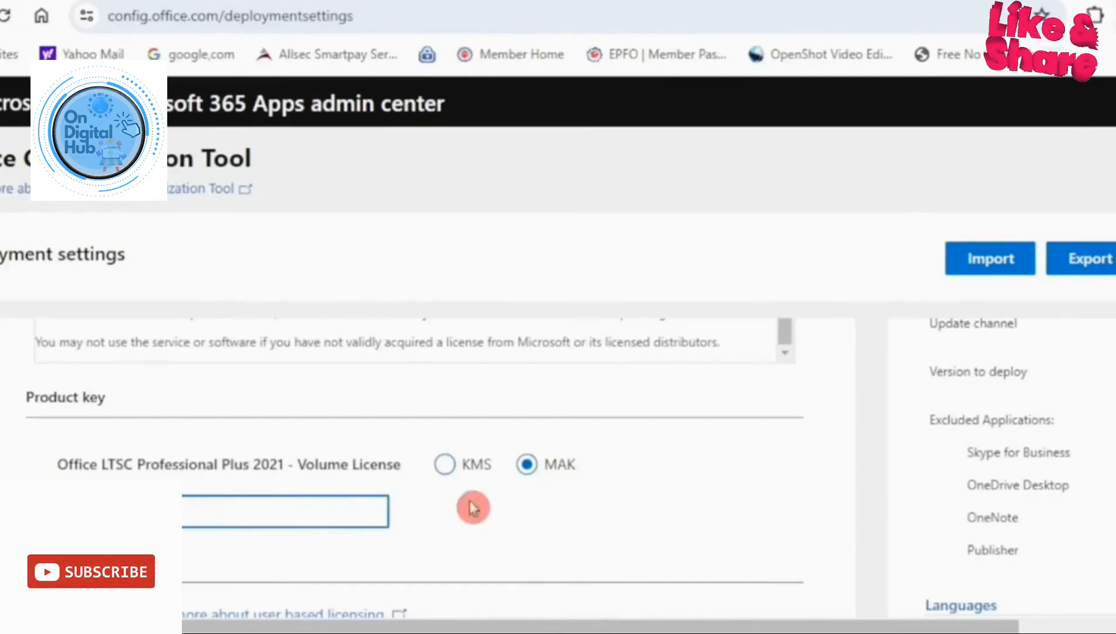
pyautogui.click(445, 464)
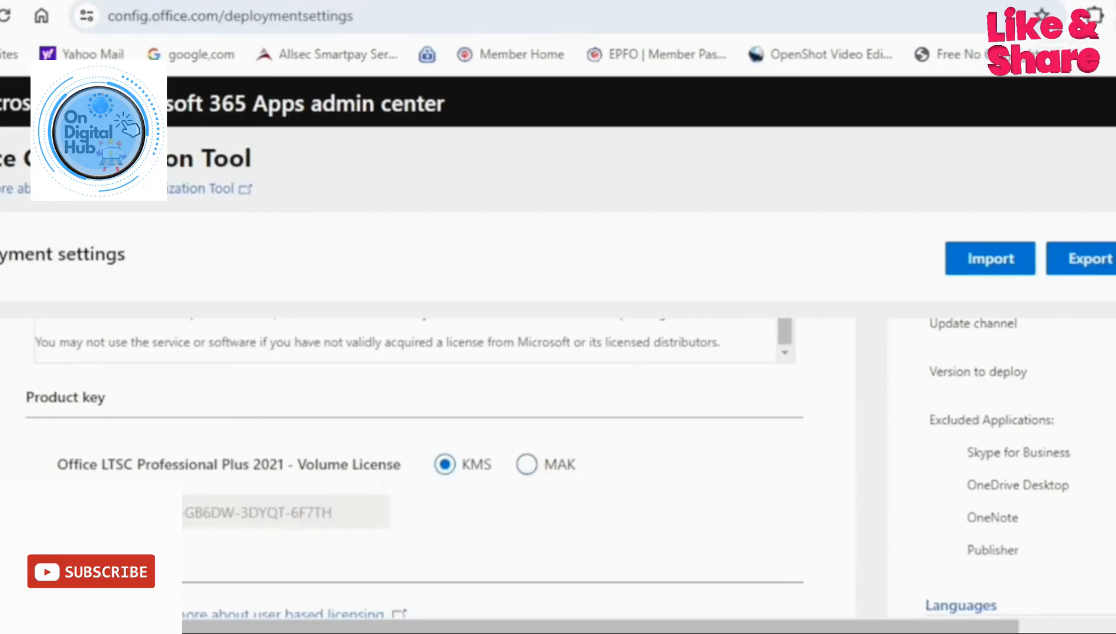
# Continue past the licensing settings to the general settings and enter the organization name, leaving the configuration description empty.
pyautogui.scroll(-3, 171, 418)
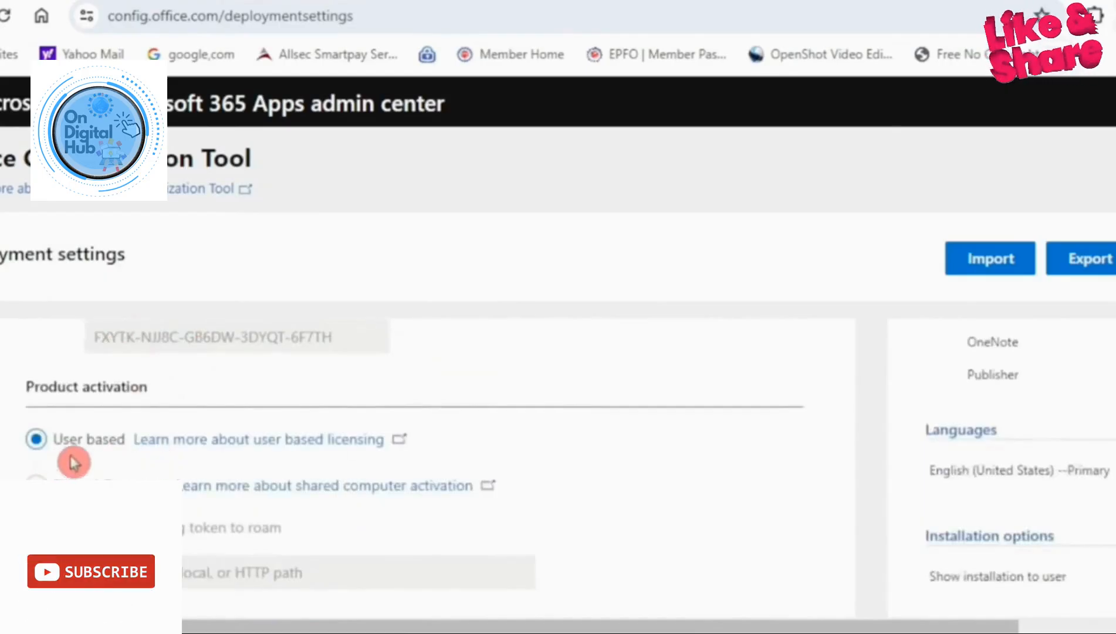
pyautogui.scroll(-3, 452, 454)
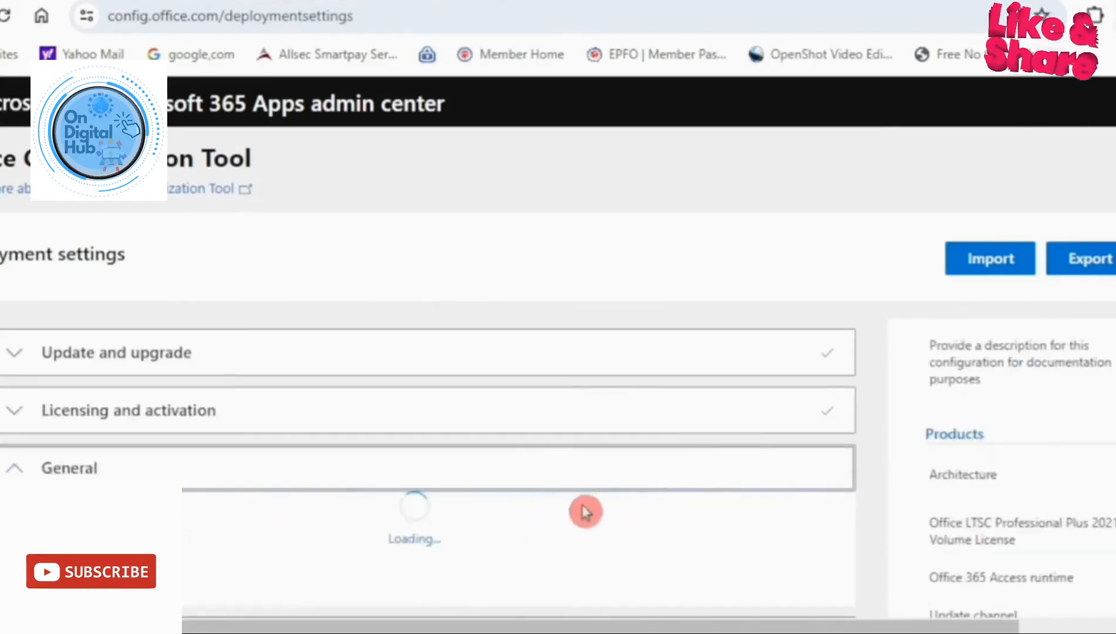
pyautogui.scroll(-3, 393, 528)
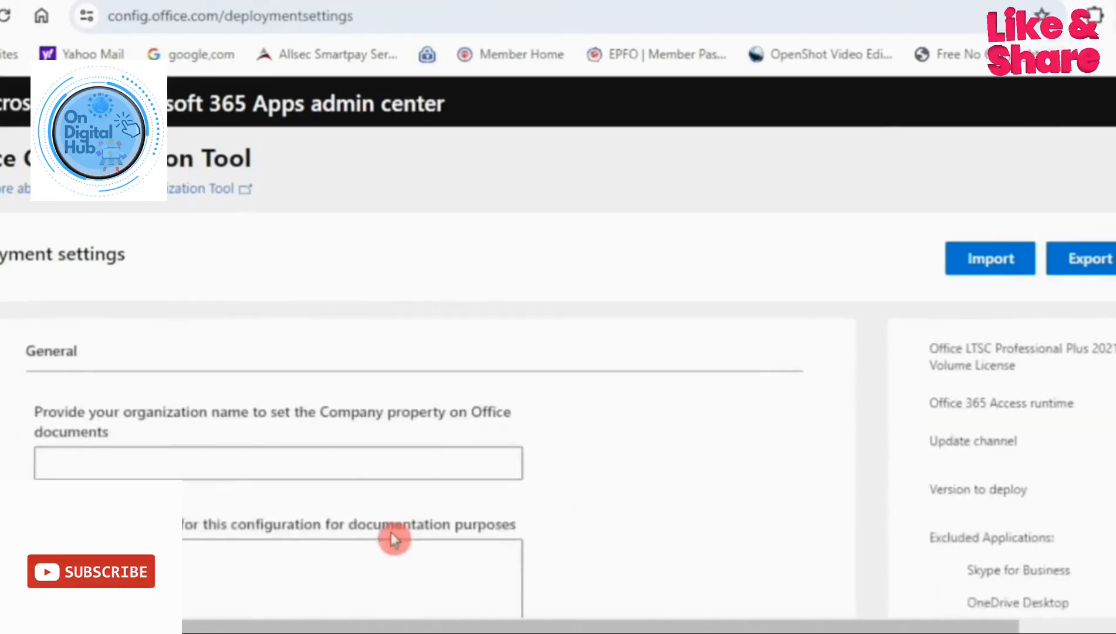
pyautogui.click(145, 462)
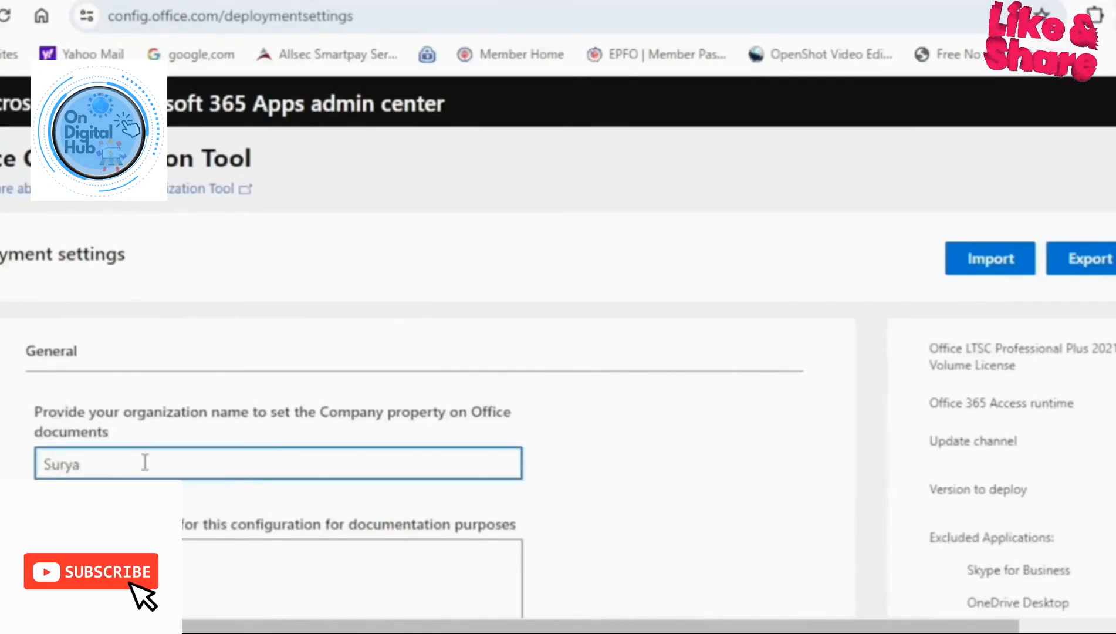
pyautogui.click(352, 578)
pyautogui.scroll(-2, 446, 468)
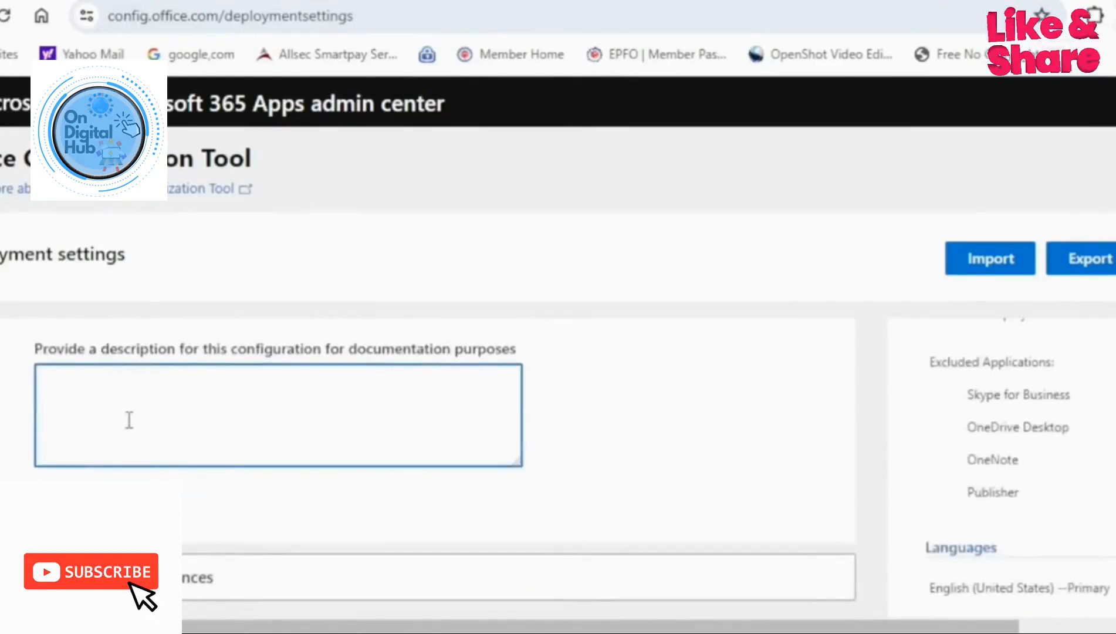
# Continue to the application preferences, keep their default settings and finish the deployment configuration.
pyautogui.click(282, 578)
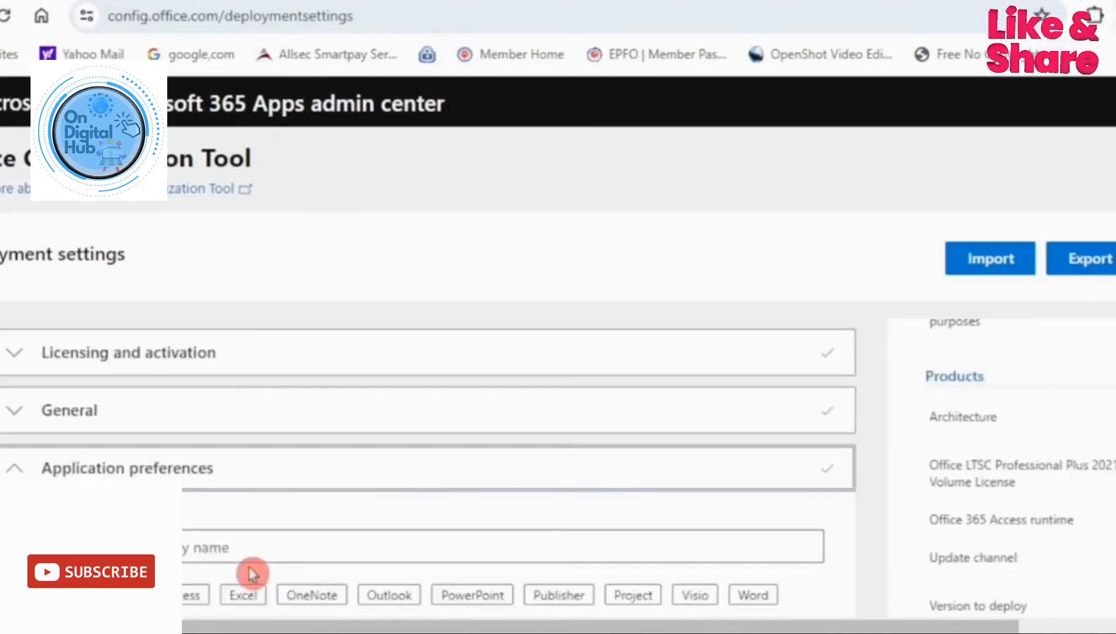
pyautogui.scroll(-4, 228, 545)
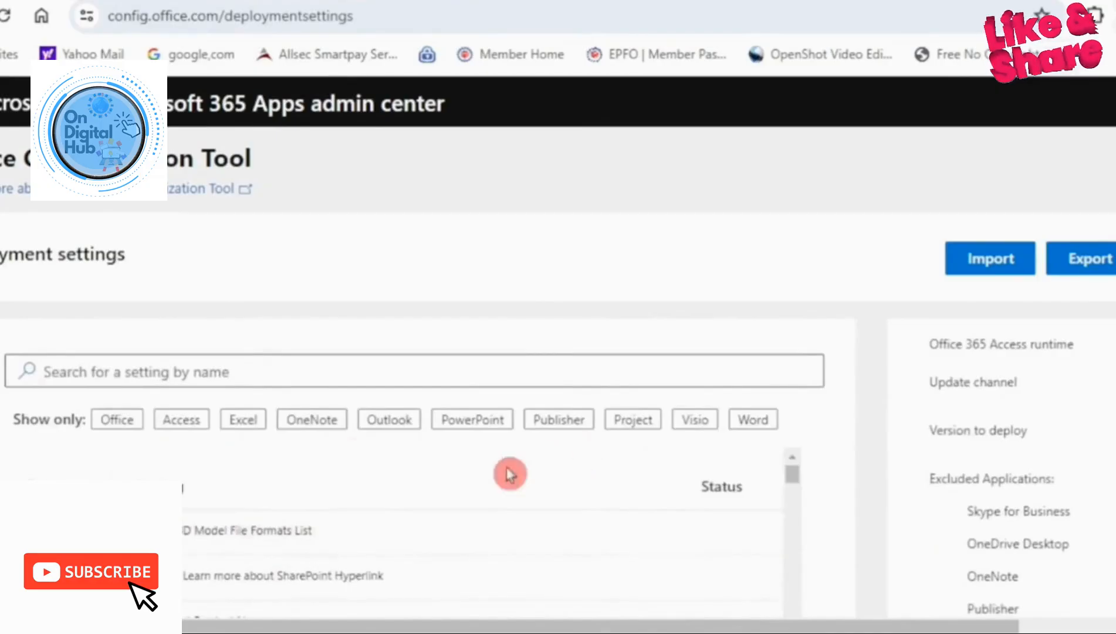
pyautogui.scroll(-3, 327, 524)
pyautogui.scroll(-10, 326, 524)
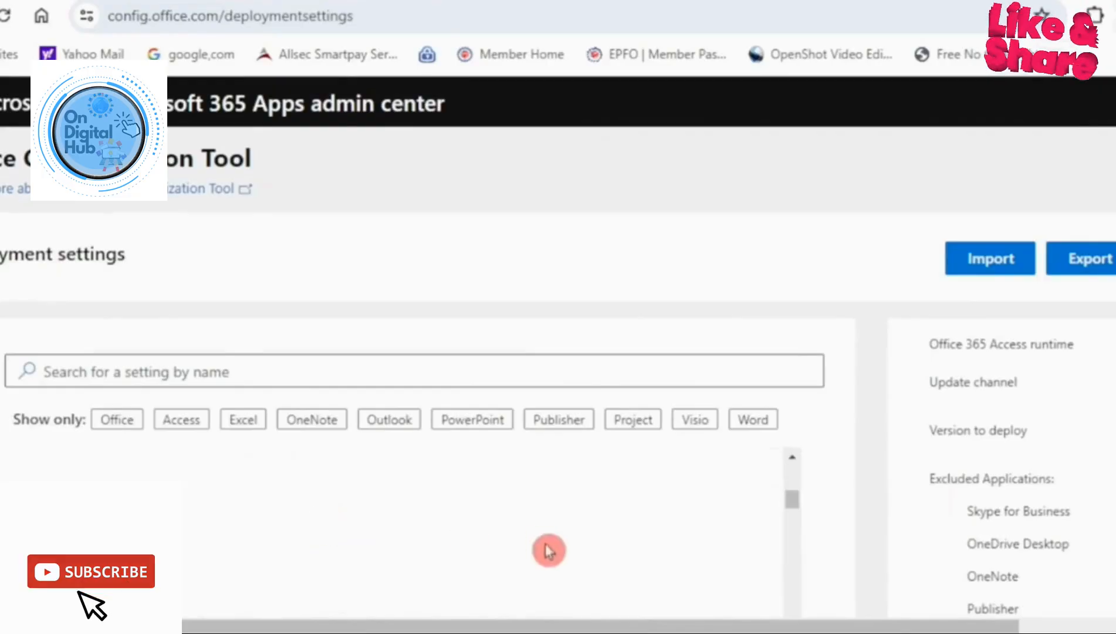
pyautogui.scroll(-5, 957, 513)
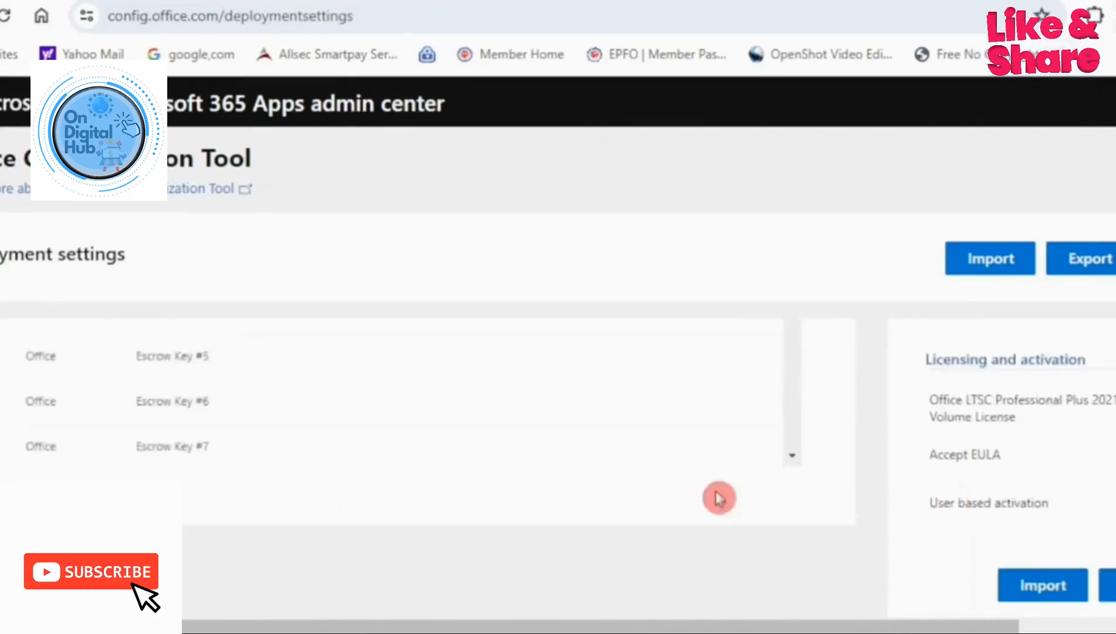
pyautogui.click(35, 498)
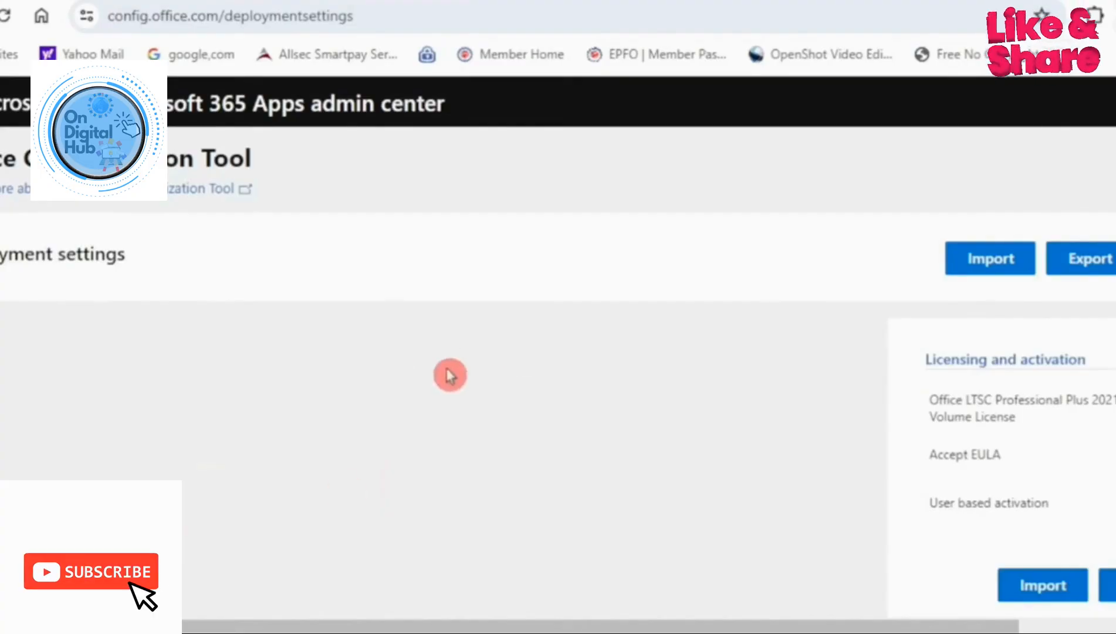
# Start exporting the configuration and choose Office Open XML formats as the default file format.
pyautogui.scroll(3, 450, 376)
pyautogui.scroll(8, 455, 363)
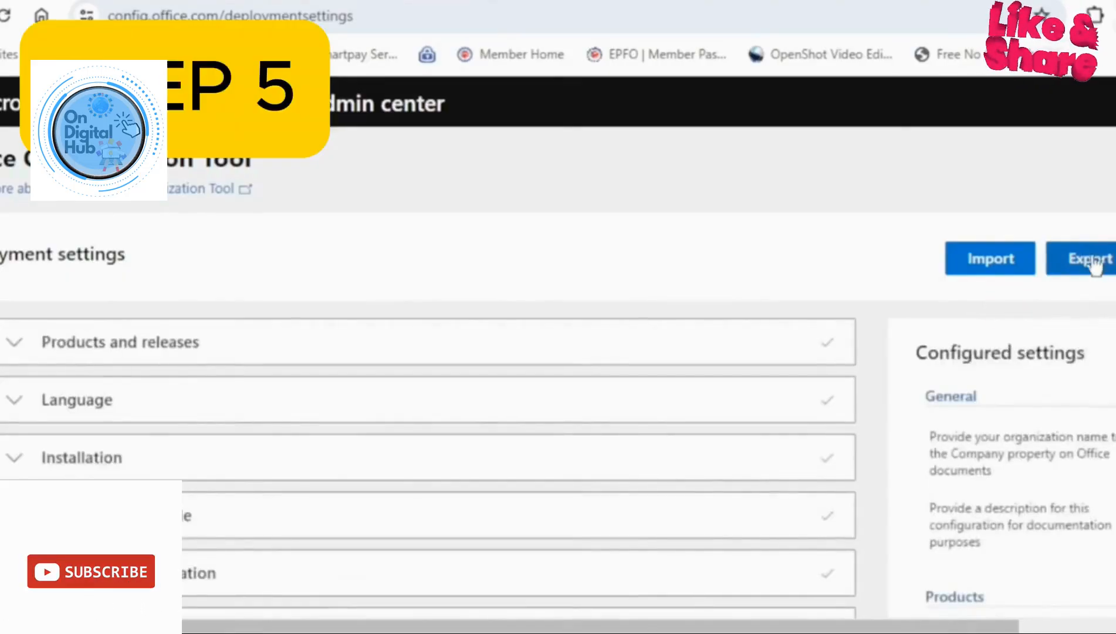
pyautogui.click(1095, 262)
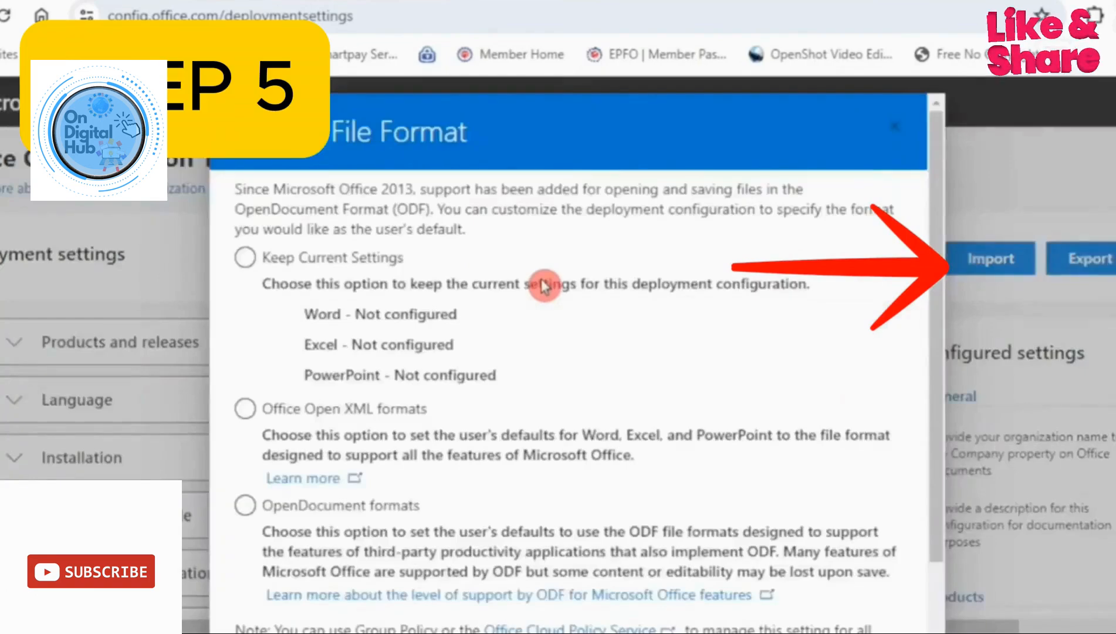
pyautogui.moveTo(504, 82); pyautogui.dragTo(499, 122)
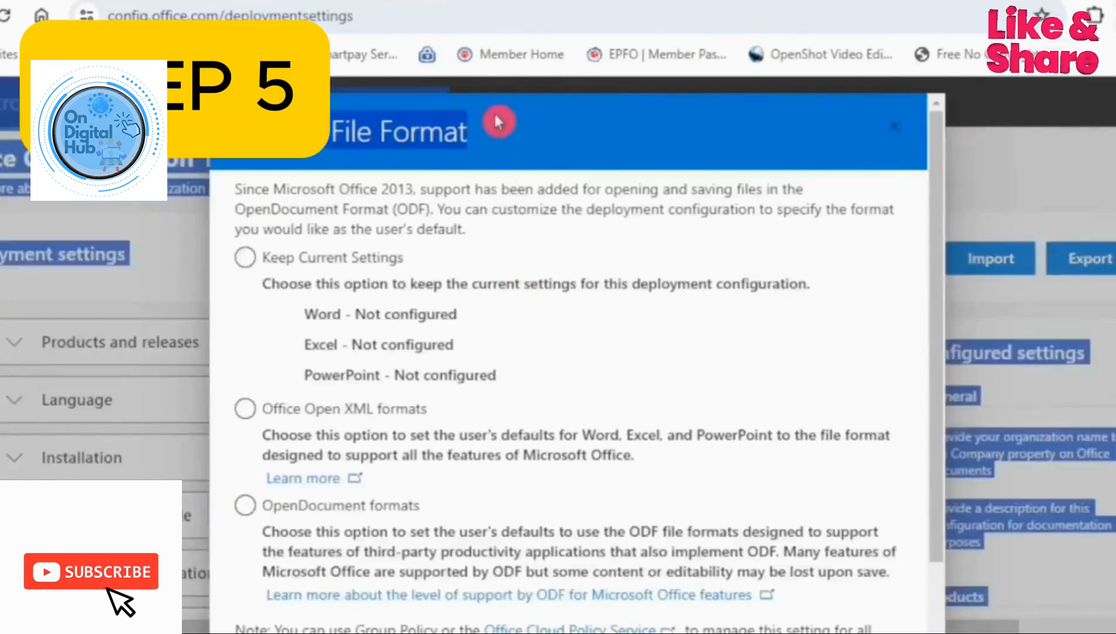
pyautogui.click(515, 130)
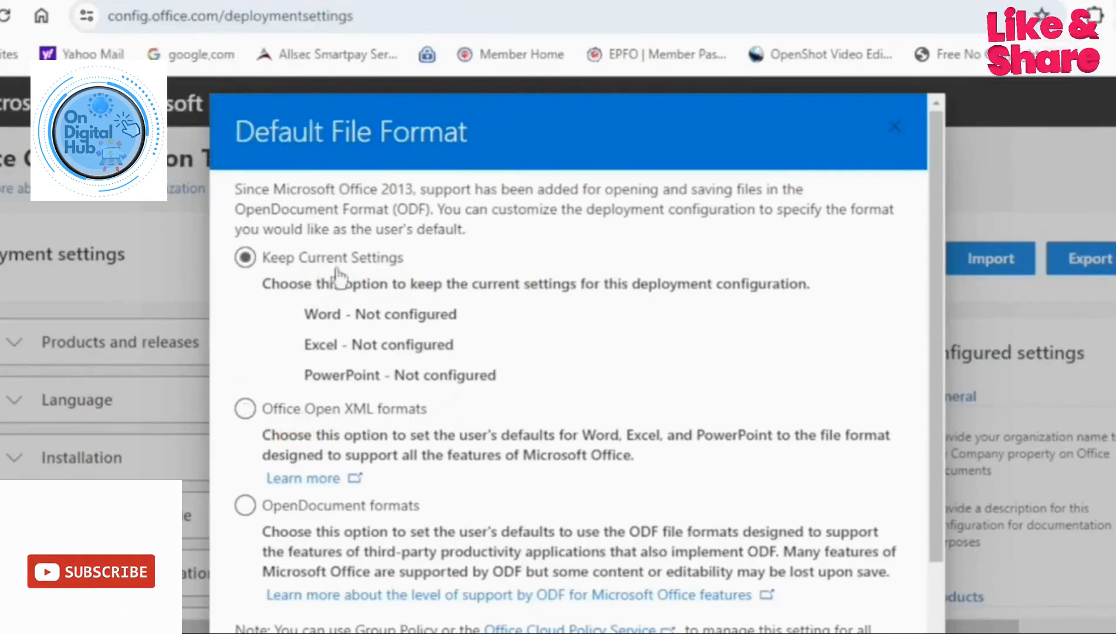
pyautogui.click(272, 416)
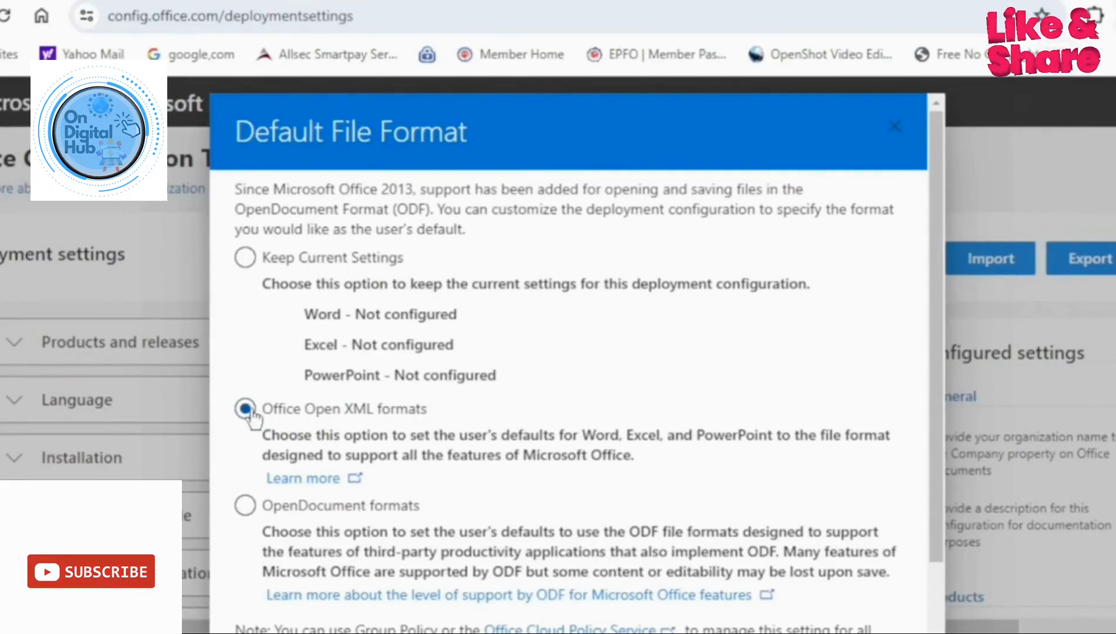
pyautogui.scroll(-2, 677, 524)
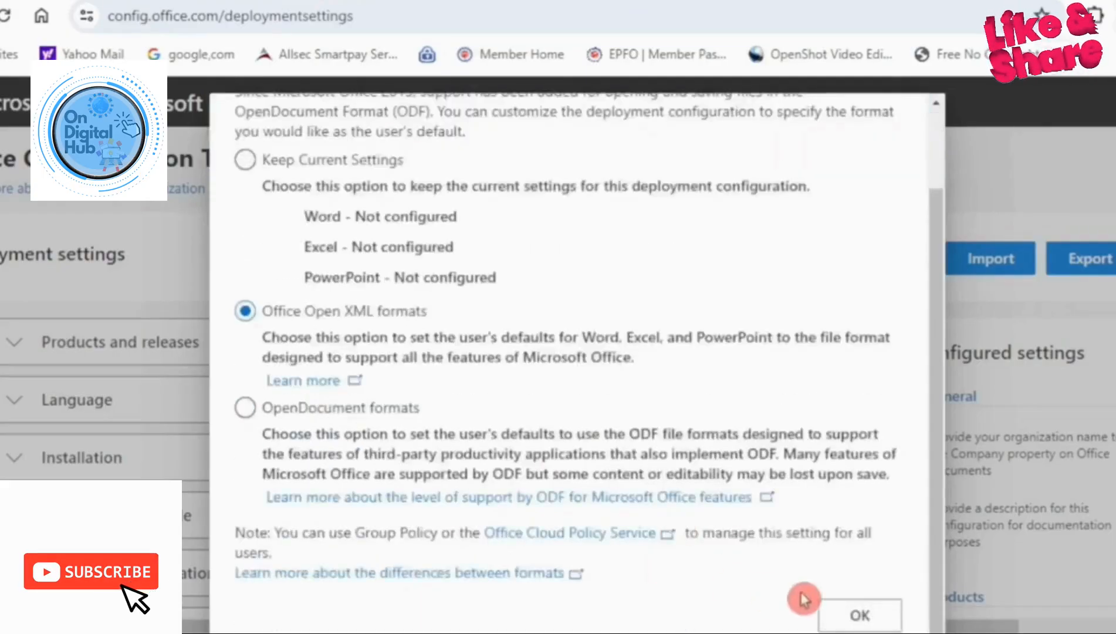
pyautogui.click(859, 614)
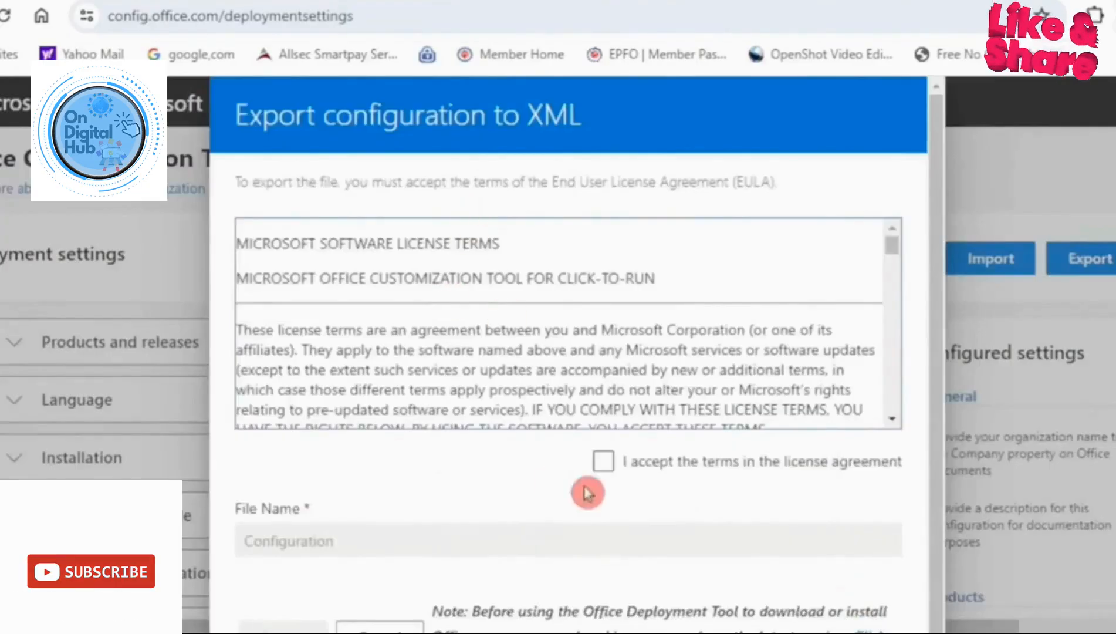
# Accept the license agreement terms, export the XML file under the name Configuration, and check the browser's downloads.
pyautogui.click(603, 462)
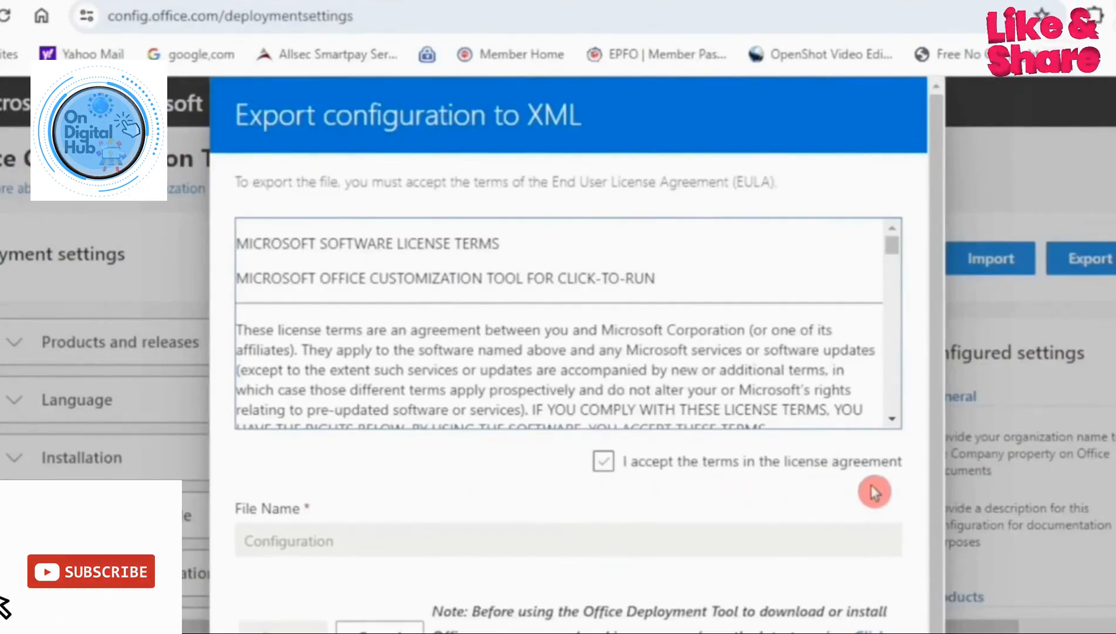
pyautogui.click(604, 464)
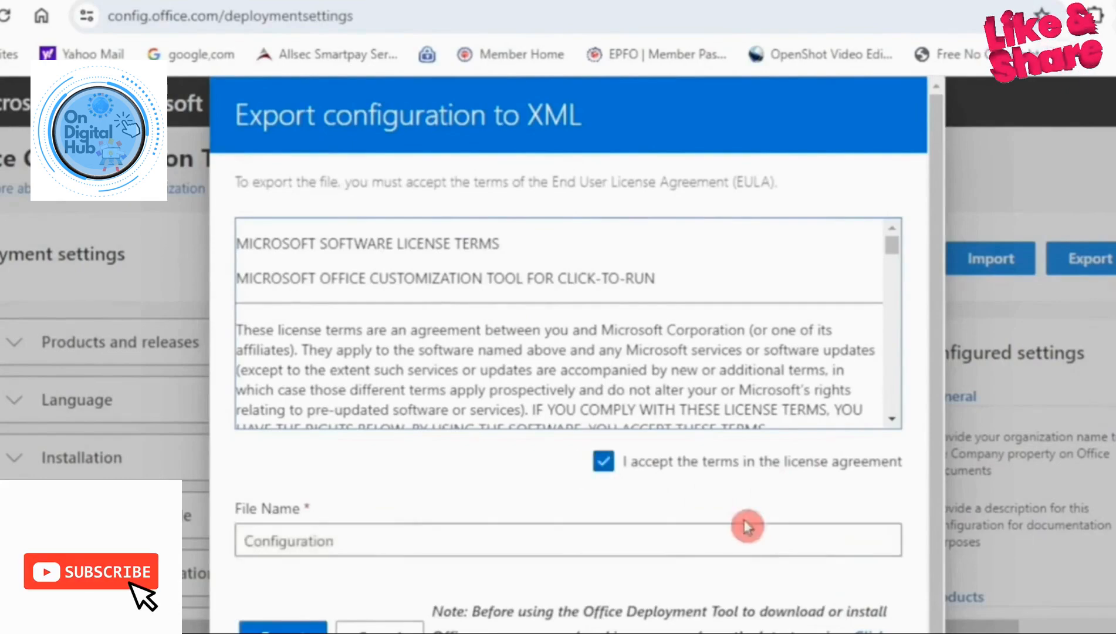
pyautogui.click(409, 549)
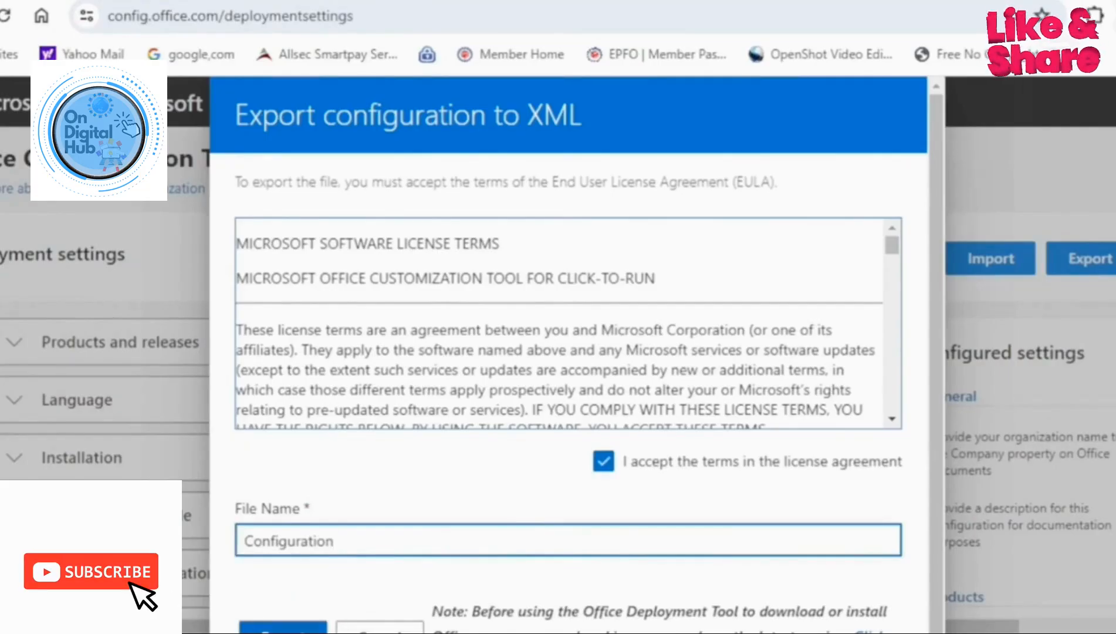
pyautogui.click(282, 630)
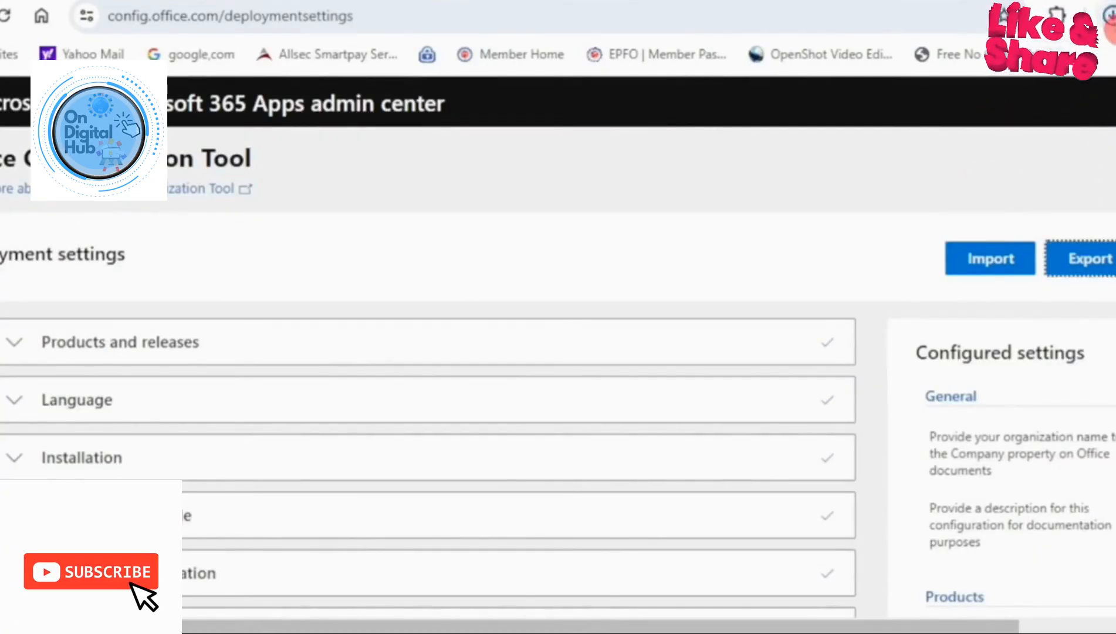
pyautogui.click(1111, 22)
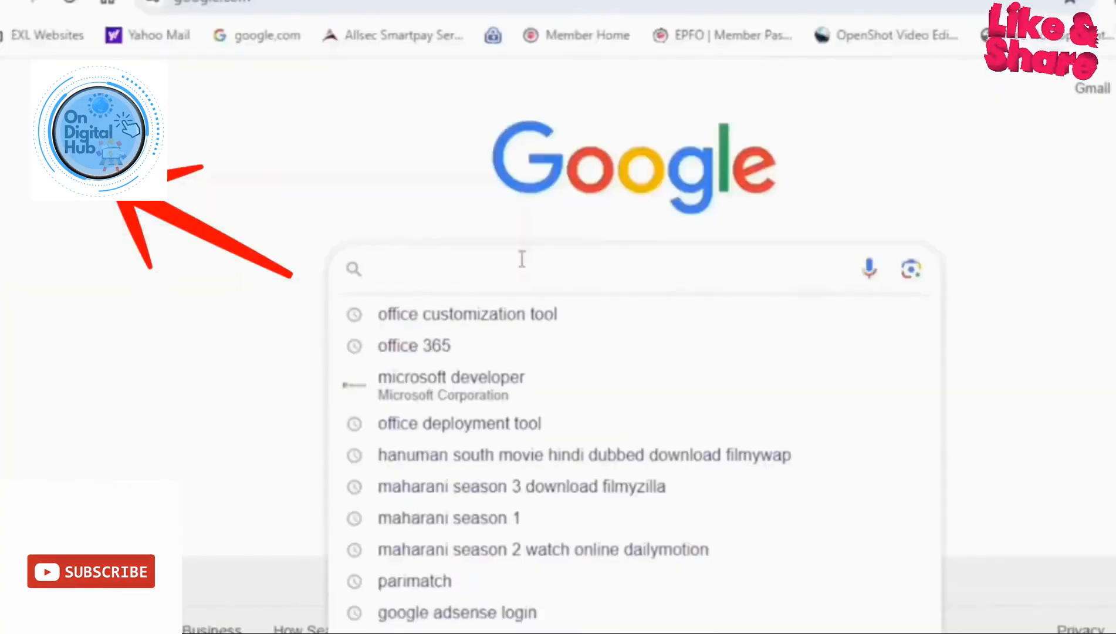
# Search Google for "office deployment tool".
pyautogui.write('off')
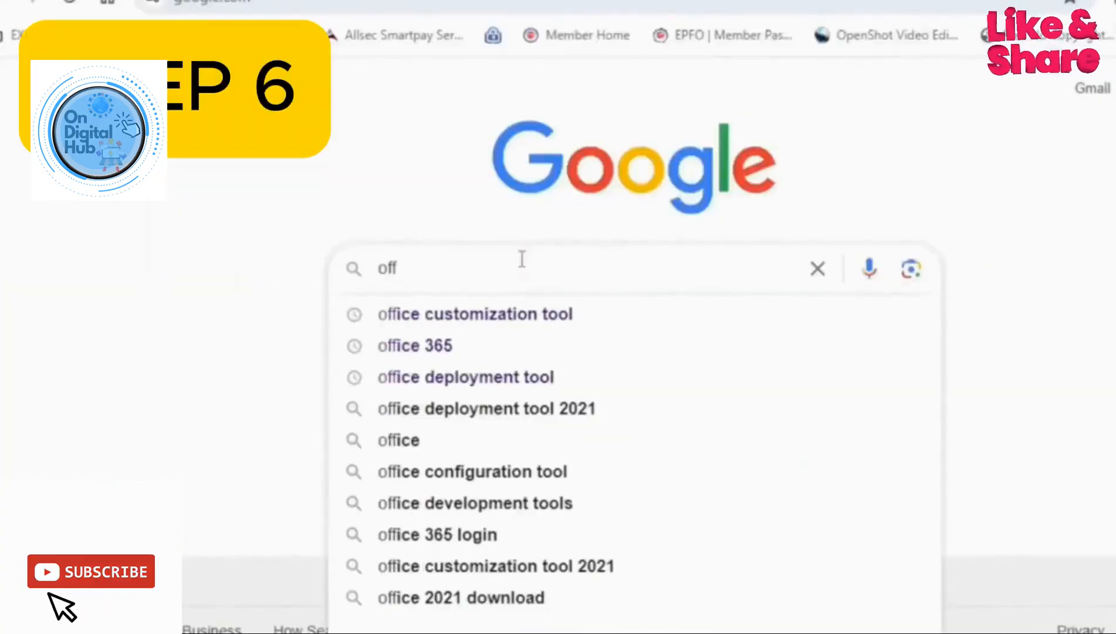
pyautogui.click(487, 375)
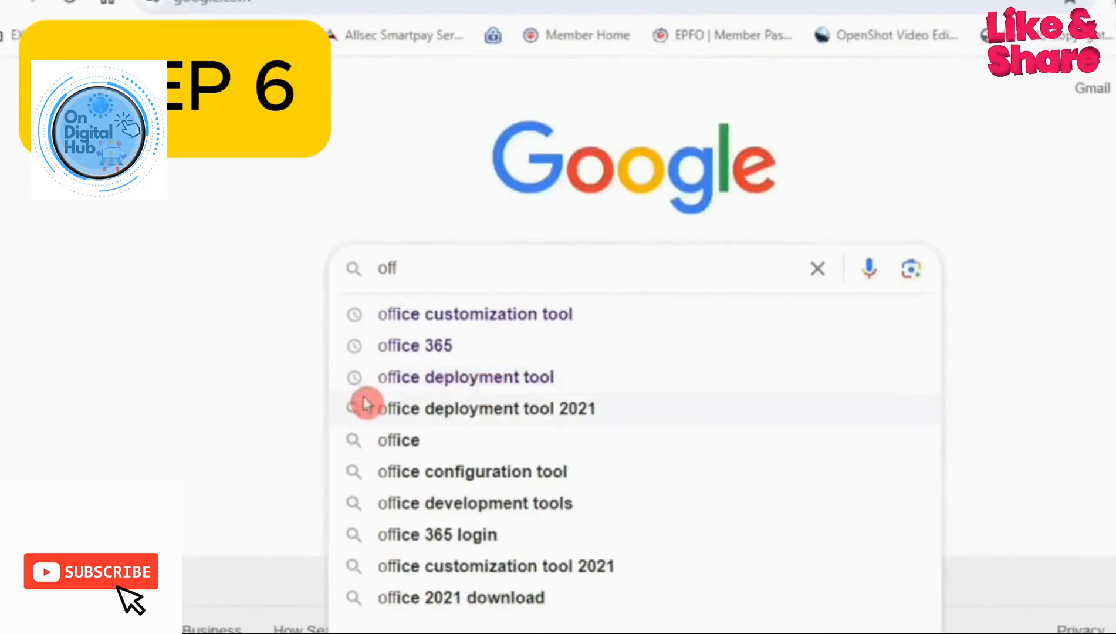
pyautogui.click(438, 380)
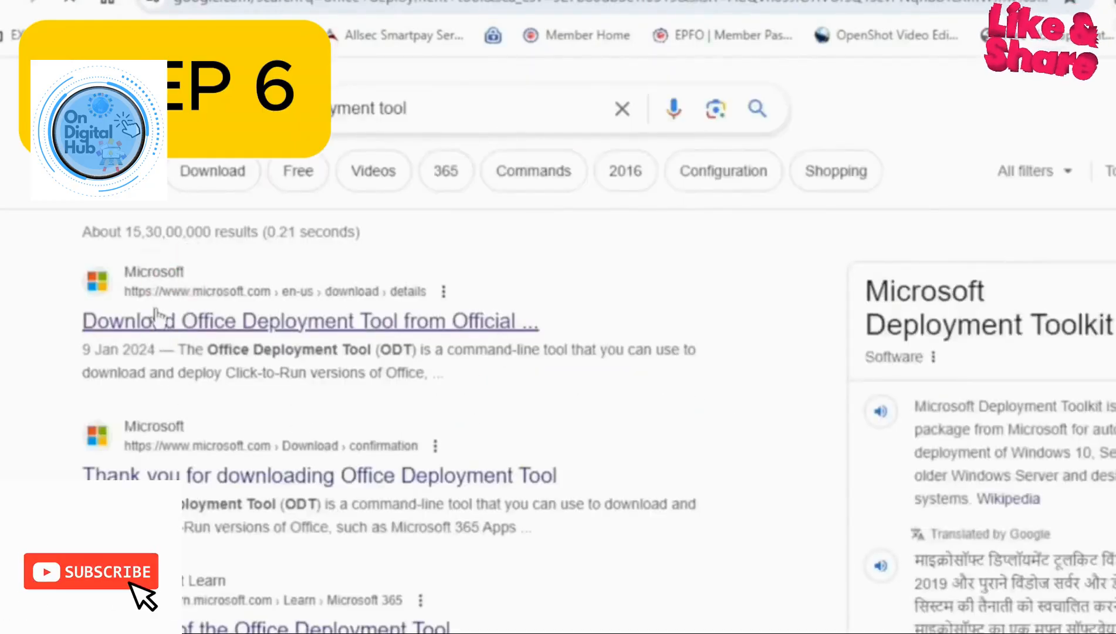
# Open Microsoft's official Office Deployment Tool download page and select English as the download language.
pyautogui.click(437, 333)
pyautogui.scroll(-3, 548, 299)
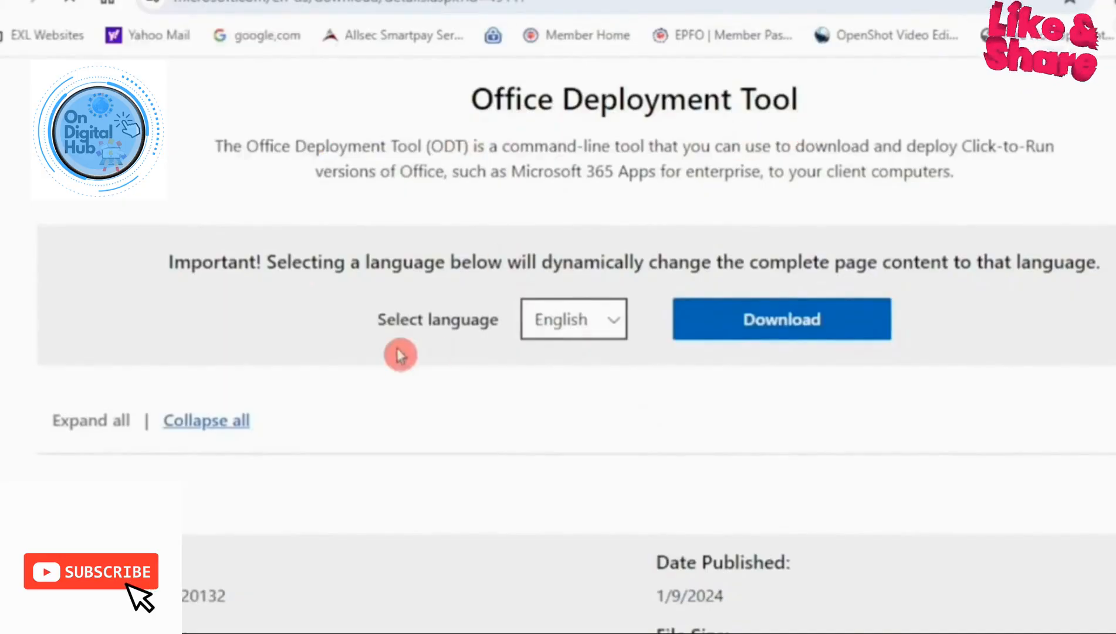
pyautogui.click(615, 330)
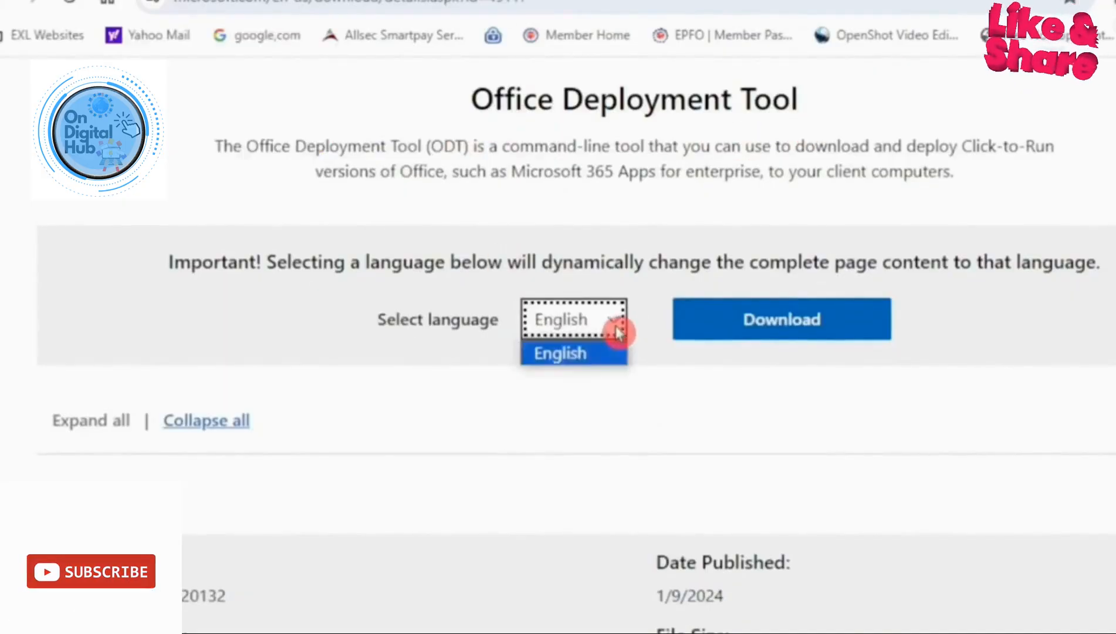
pyautogui.click(549, 364)
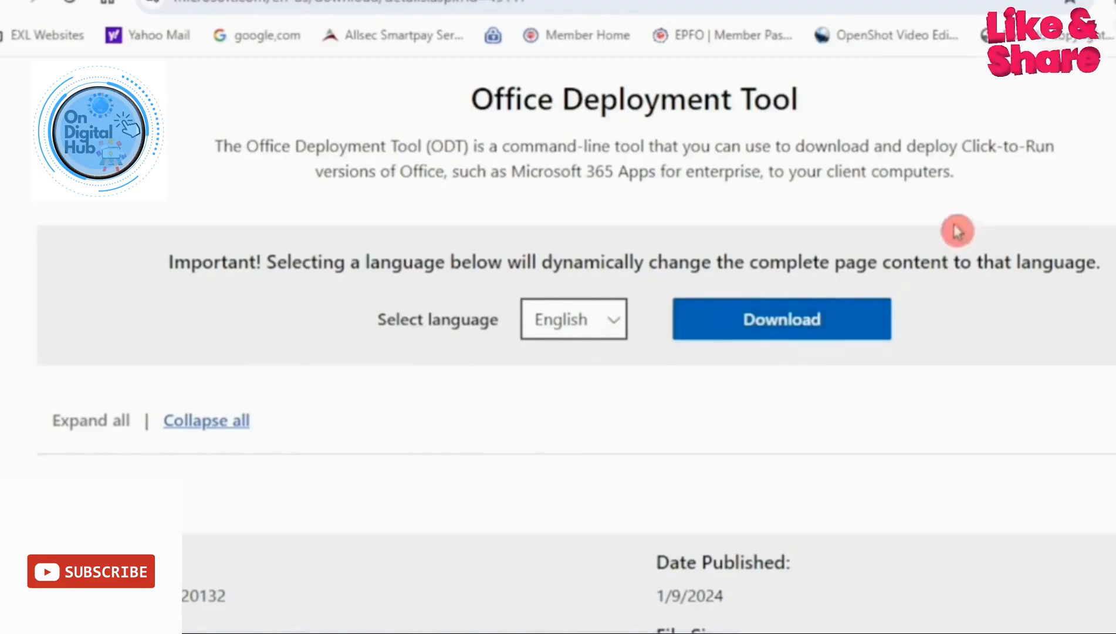
# Show the downloaded deployment tool in File Explorer and select officedeploymenttool_17126-20132.exe in the 2021 folder of Downloads.
pyautogui.click(1113, 3)
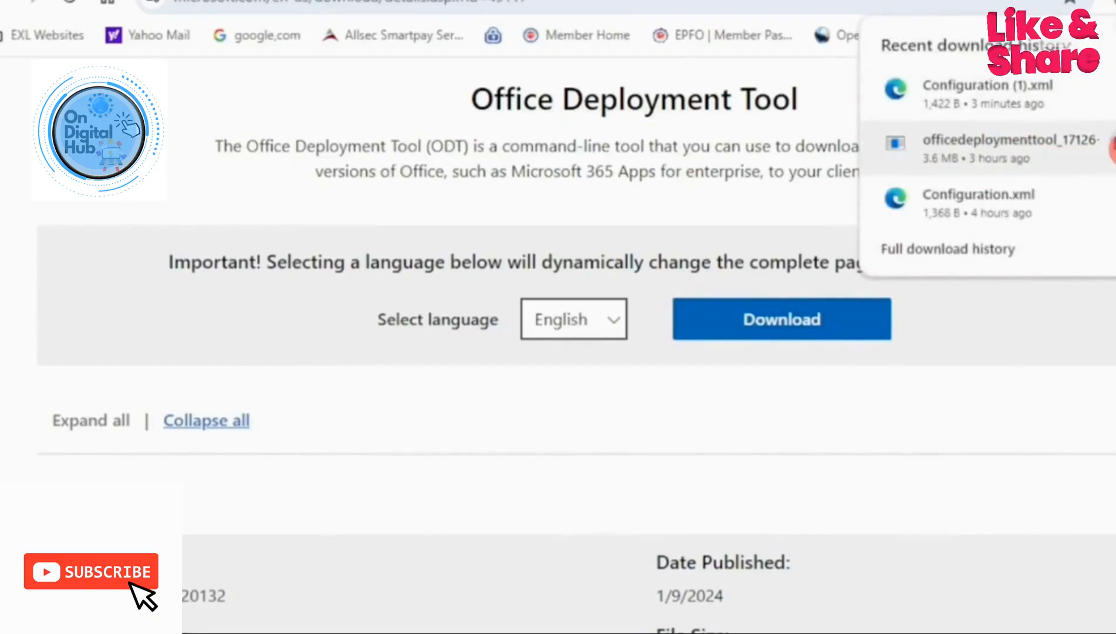
pyautogui.click(1110, 145)
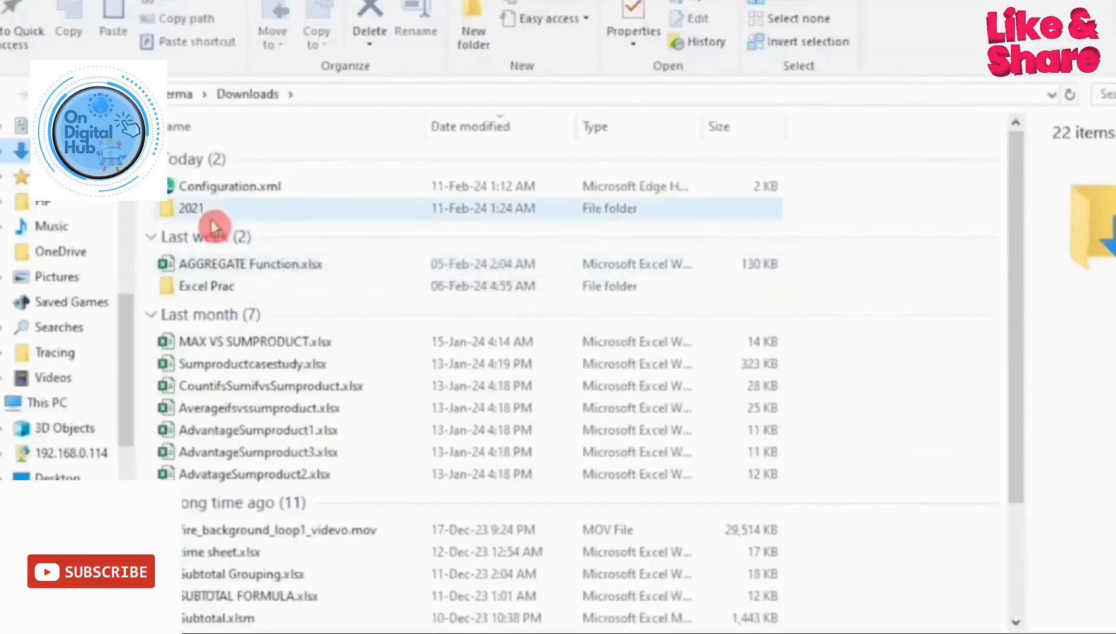
pyautogui.doubleClick(208, 217)
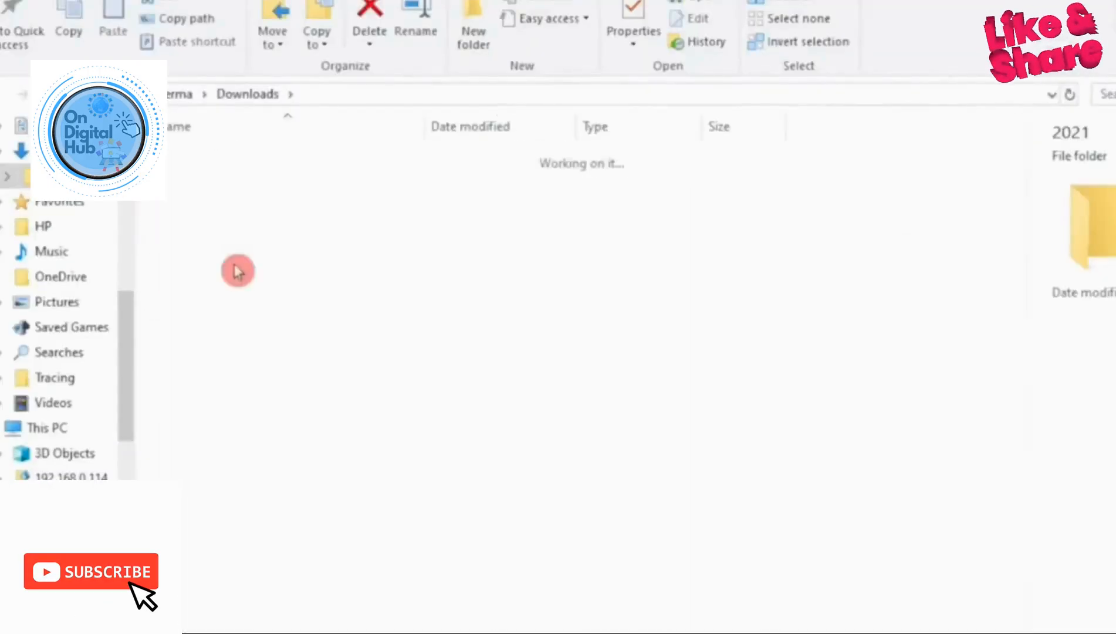
pyautogui.click(264, 266)
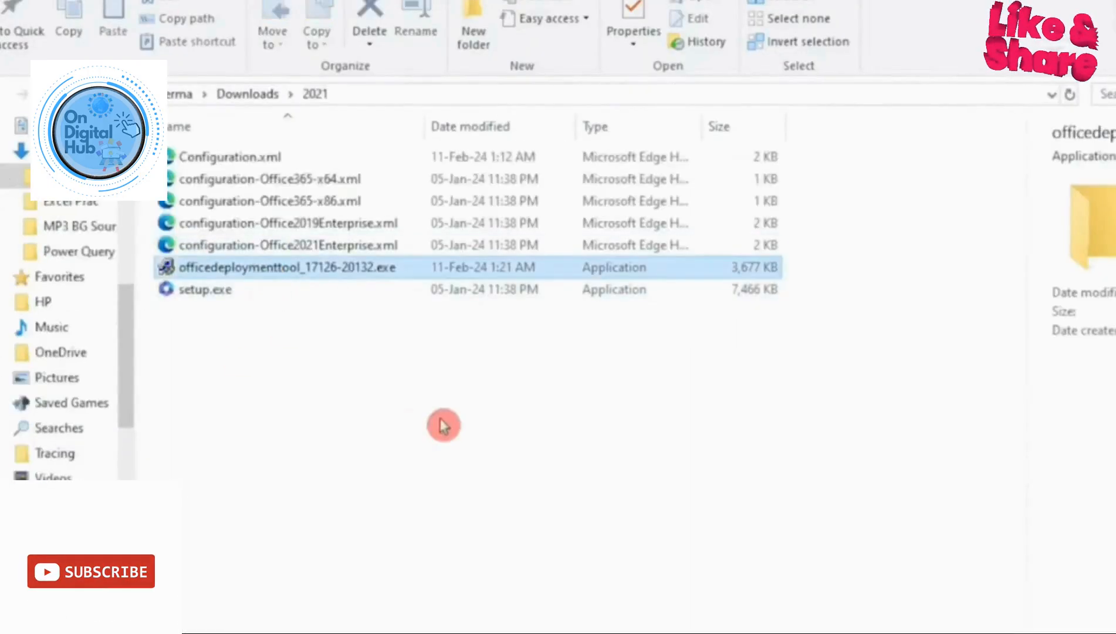